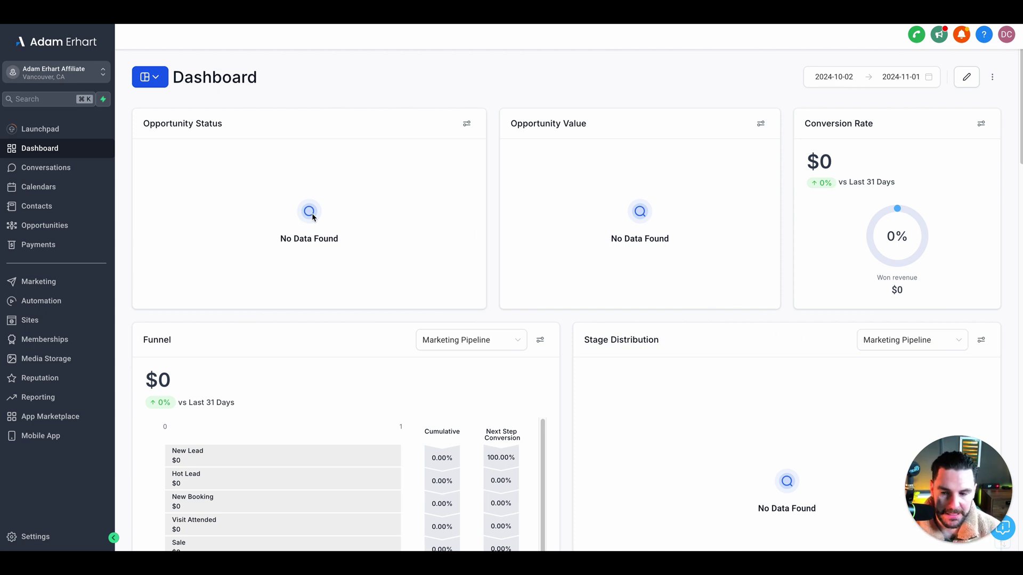
Step: Go to Settings and scroll the menu down to the Integrations page
click(37, 538)
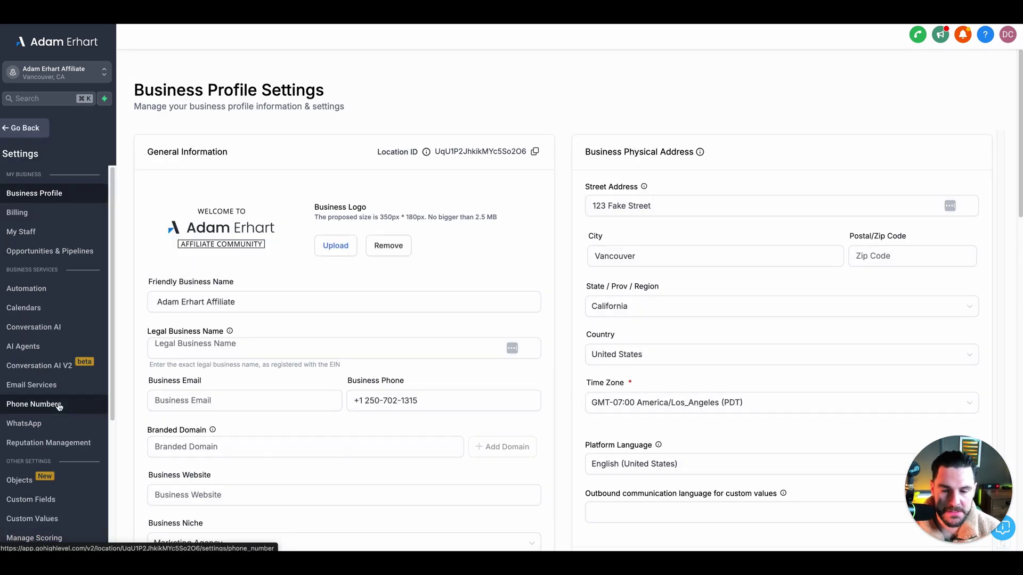
scroll(58, 406, down, 3)
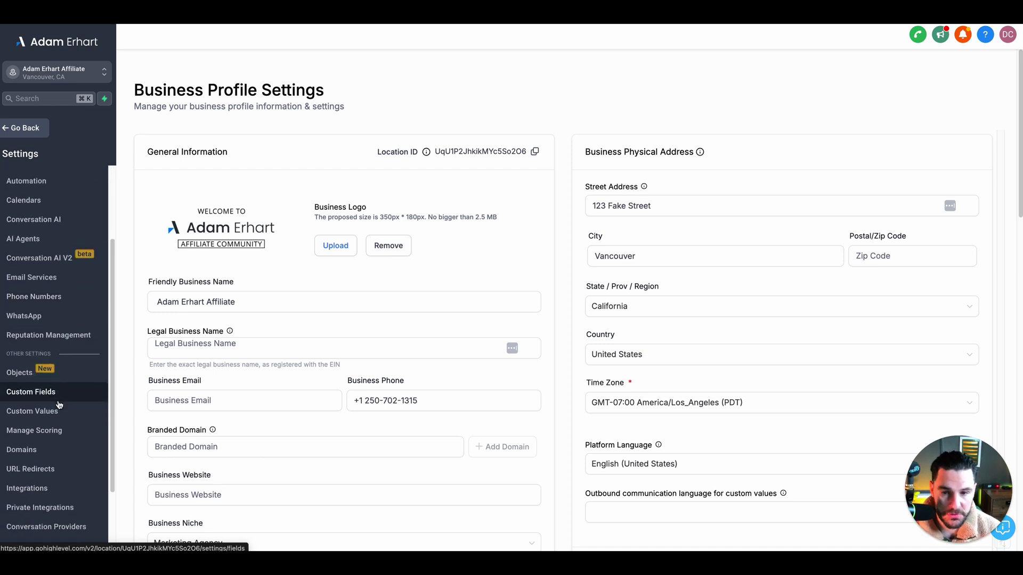
scroll(59, 406, down, 1)
click(47, 476)
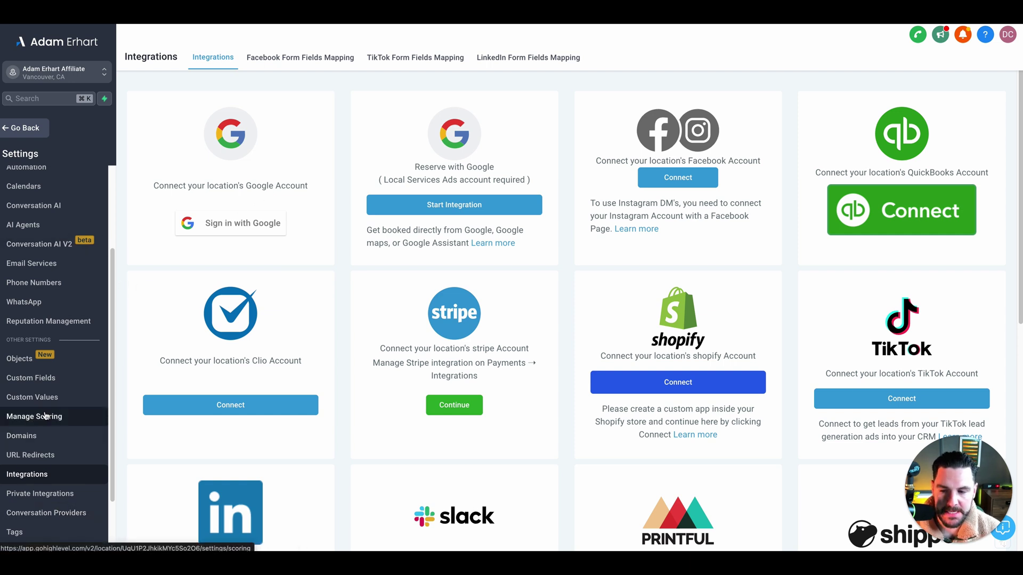
Step: Open the new Reputation settings and set the Reviews AI source to Google
click(46, 322)
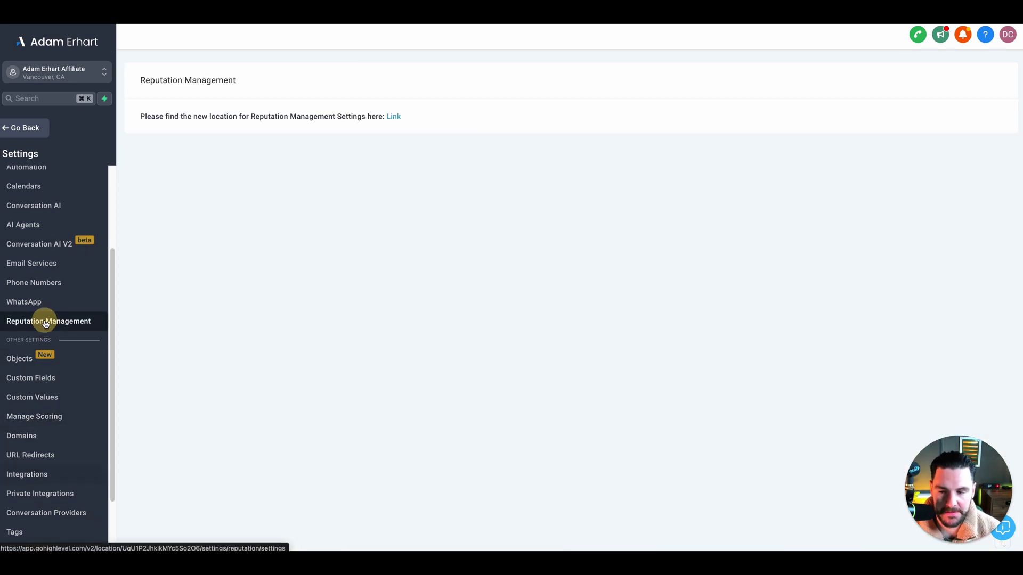
click(392, 118)
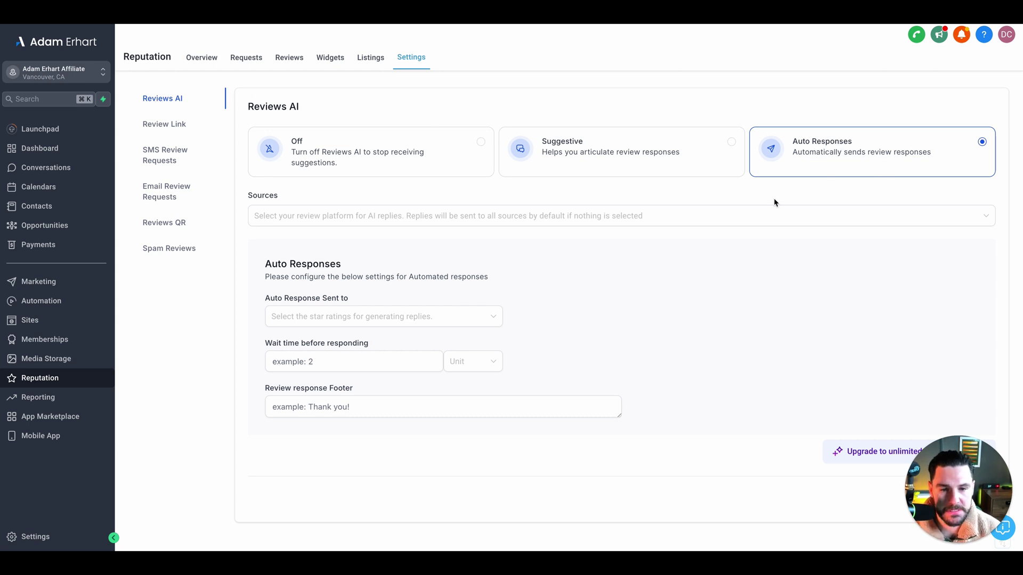
click(366, 210)
click(320, 244)
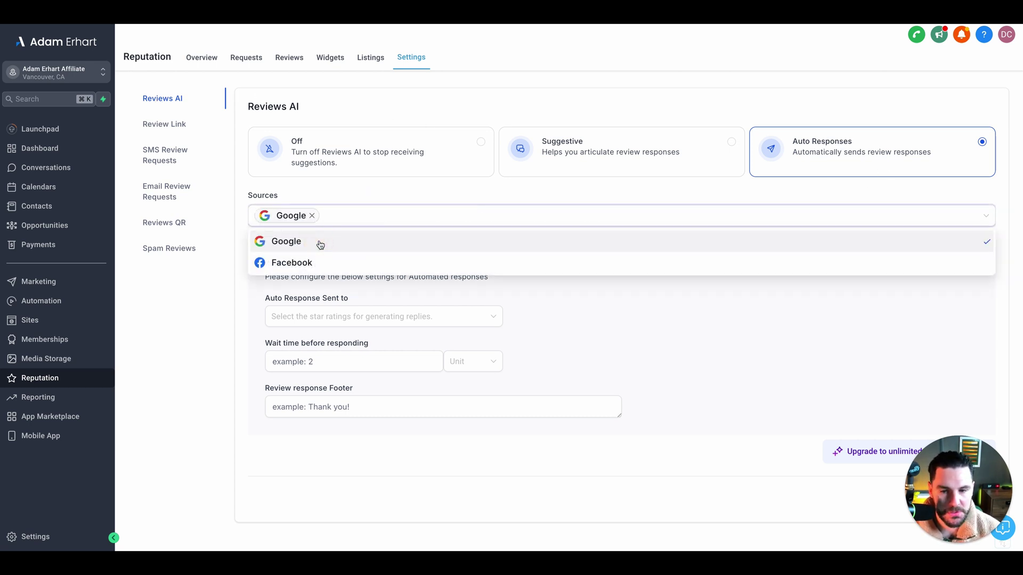
click(615, 295)
Step: Auto-respond to reviews of 4 stars or above after a 14-minute wait, leaving the footer empty
click(315, 323)
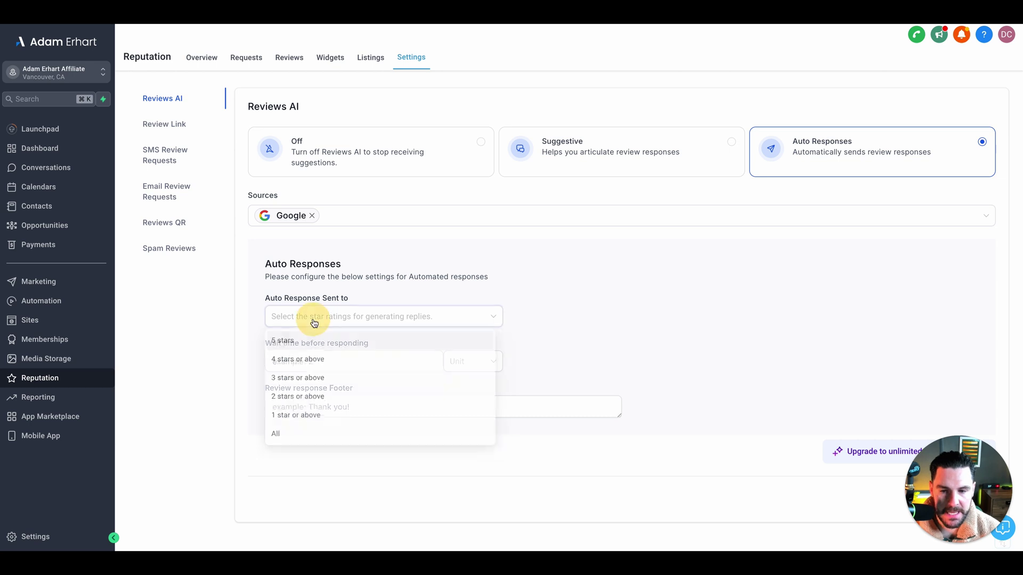
click(309, 364)
click(618, 321)
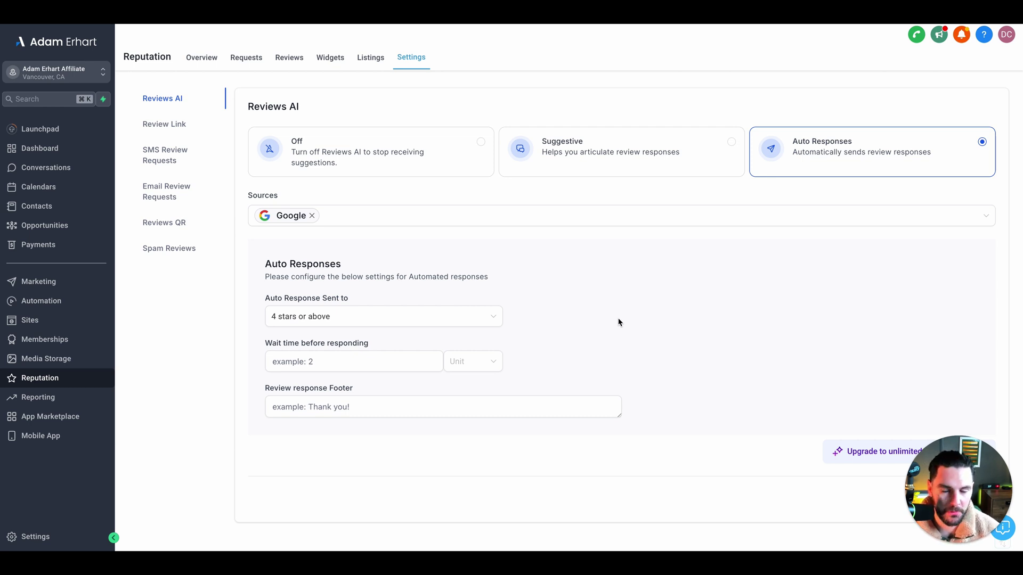
click(314, 362)
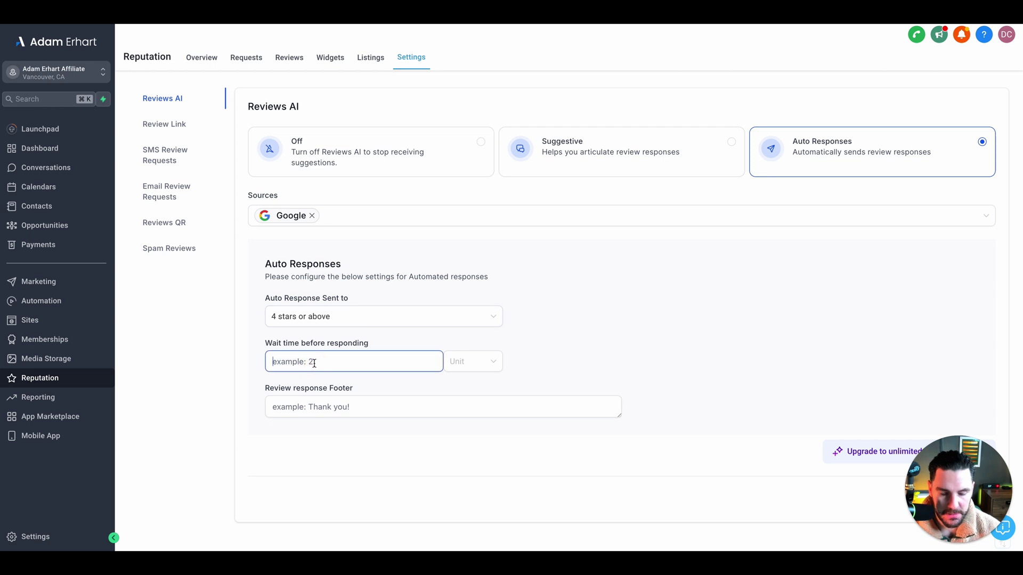
text(1)
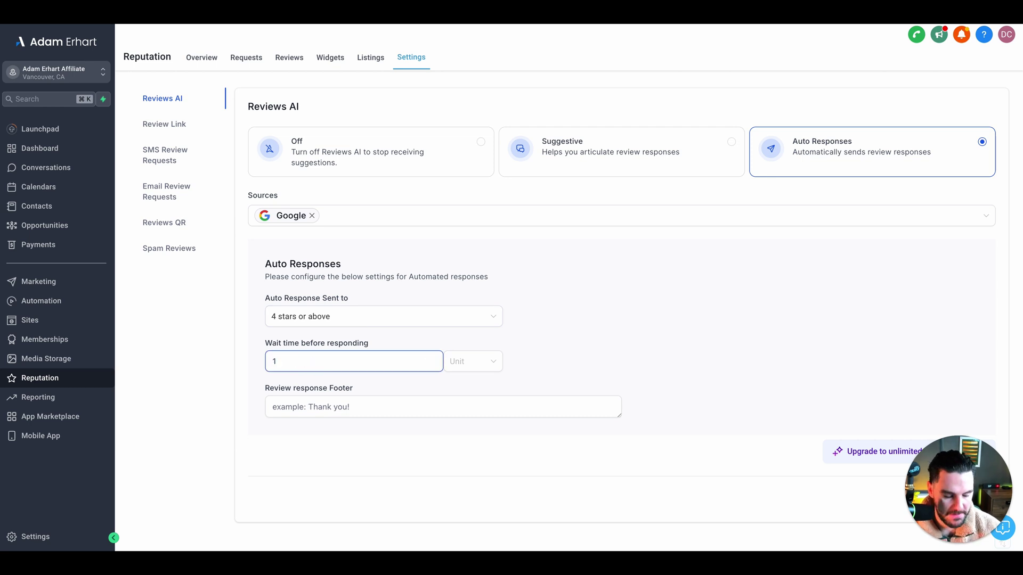
text(4)
click(487, 361)
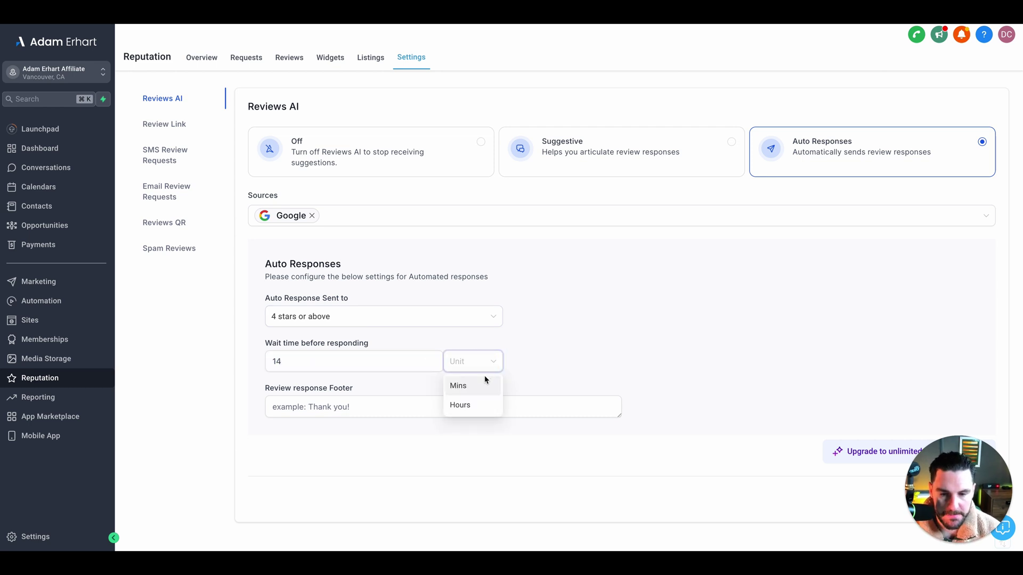
click(477, 385)
click(360, 406)
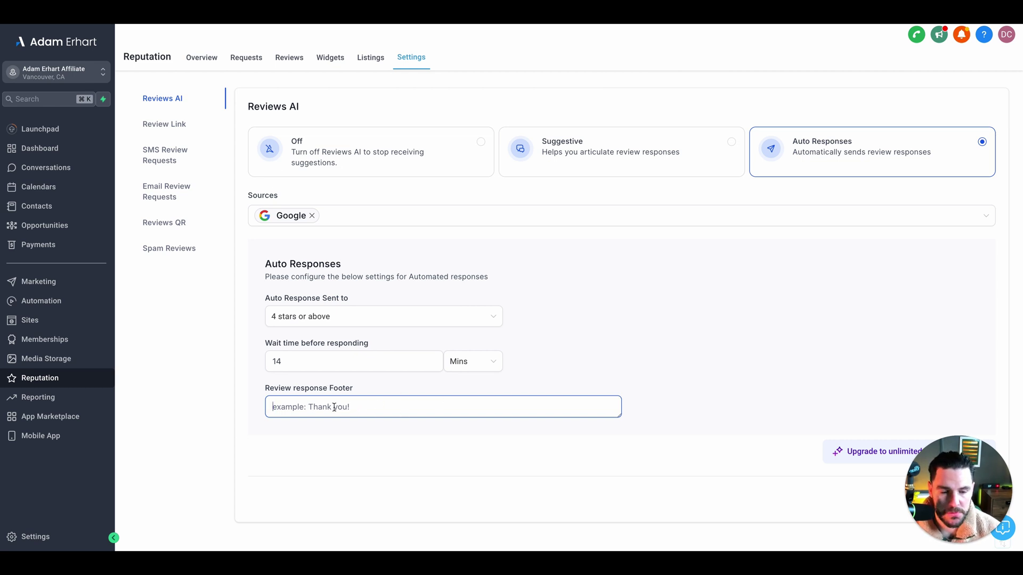
click(364, 407)
click(465, 396)
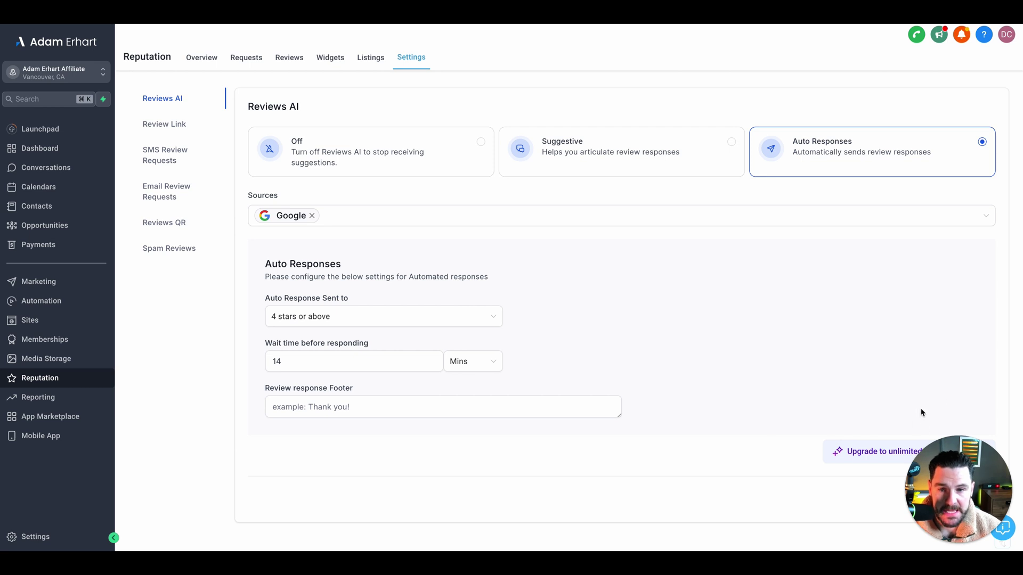
Step: Set the Review Link to Get Reviews on Google, then move to SMS Review Requests
click(166, 126)
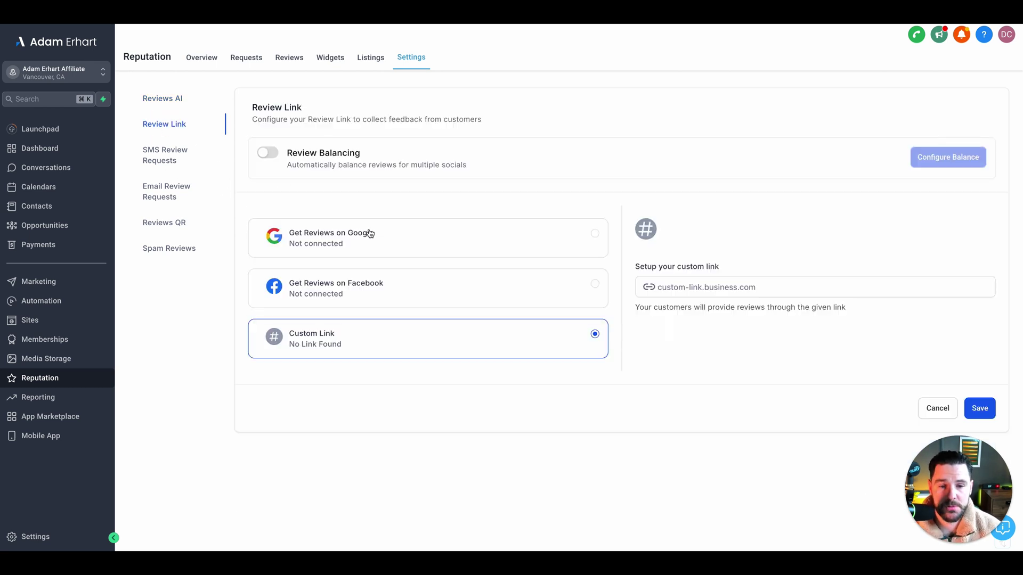
click(370, 233)
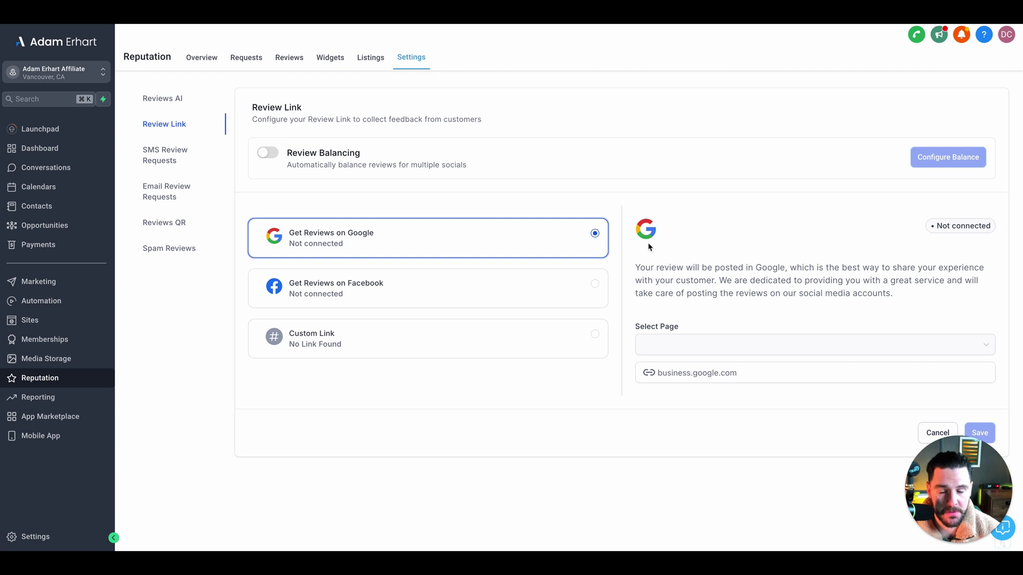
click(160, 160)
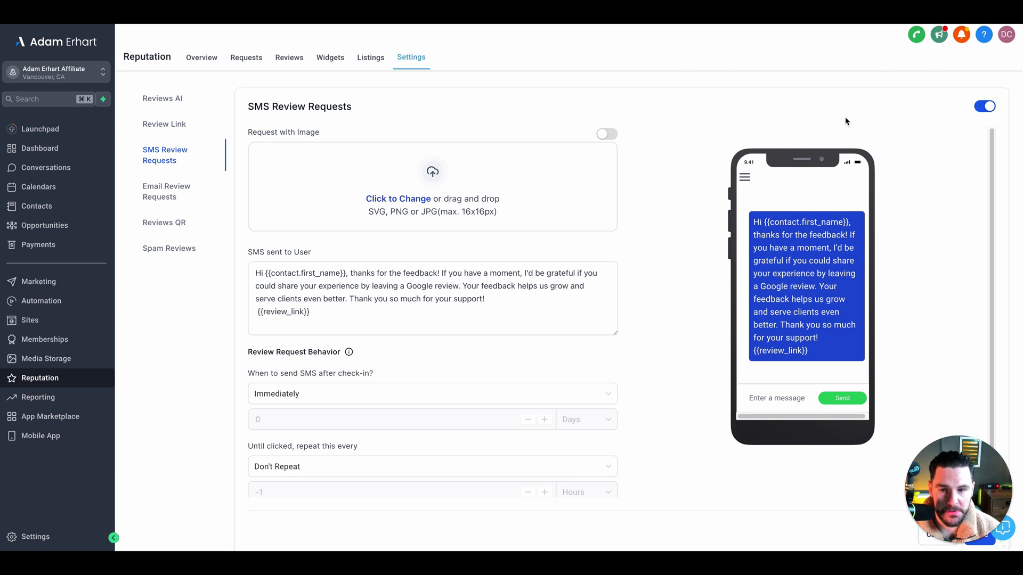
Step: Read over the SMS review message, highlighting 'thanks for the feedback', then move to Email Review Requests
click(344, 321)
drag(344, 321, 222, 273)
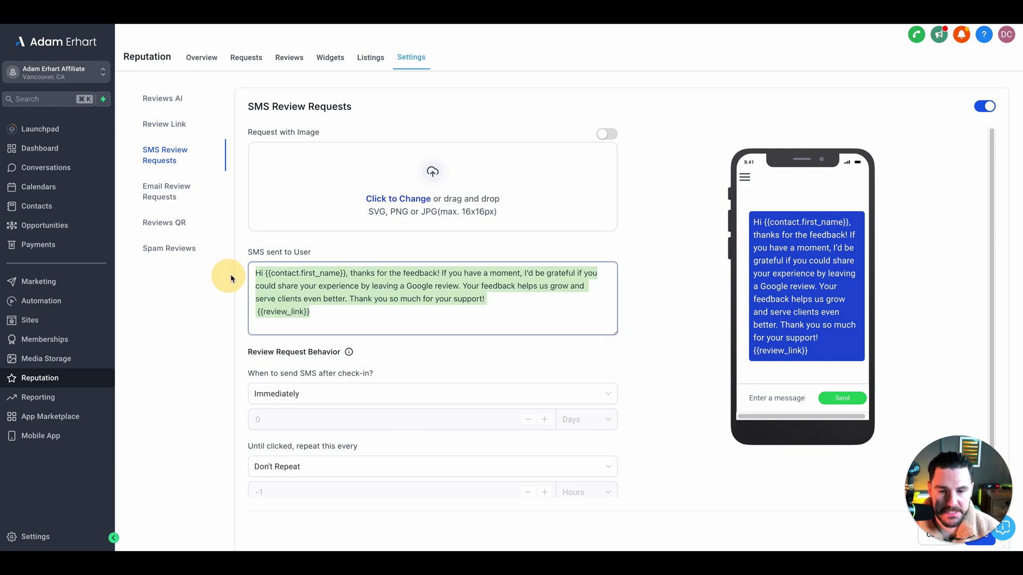
click(359, 293)
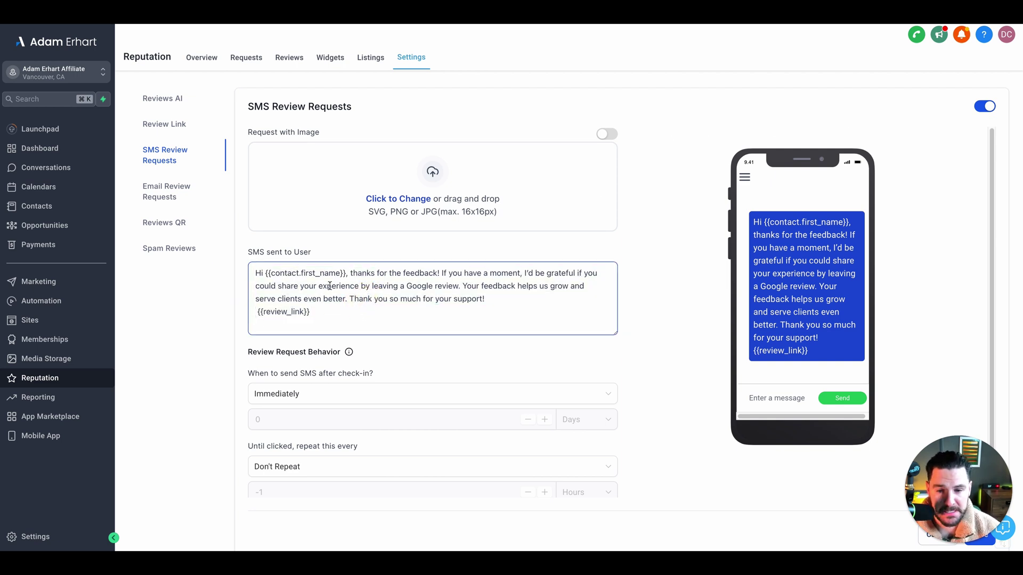
drag(350, 273, 437, 277)
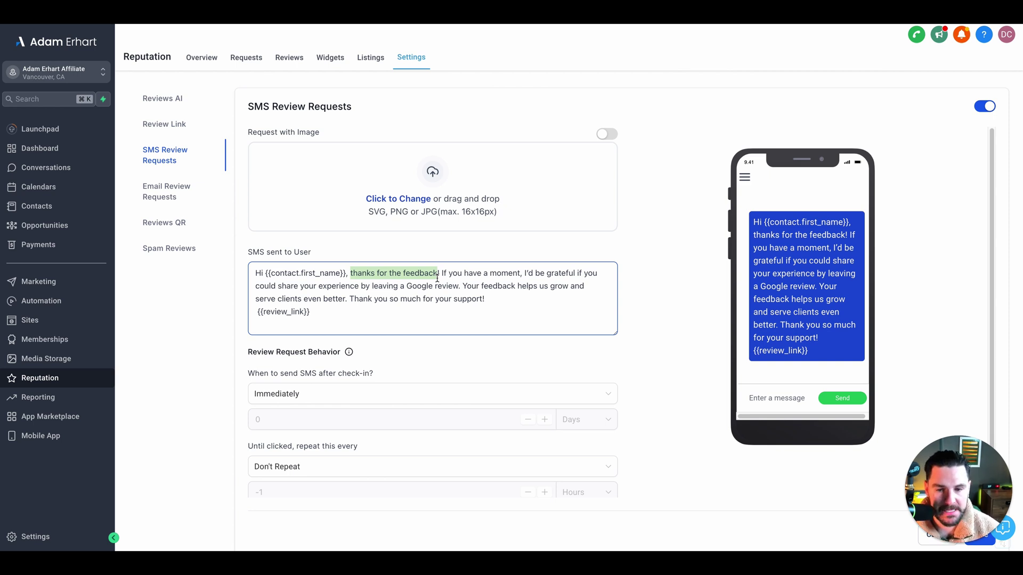
drag(350, 273, 428, 273)
click(462, 273)
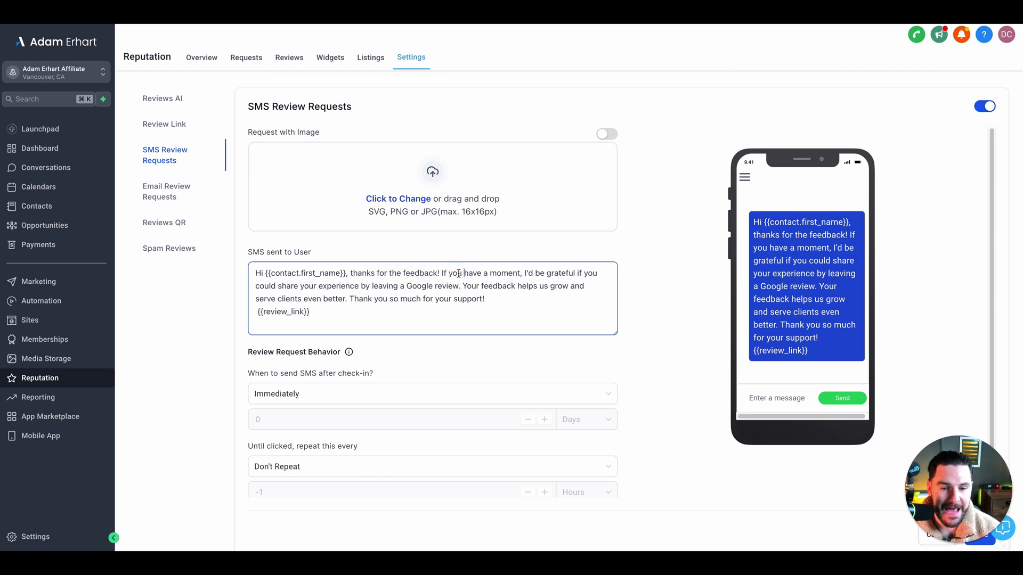
scroll(437, 353, down, 2)
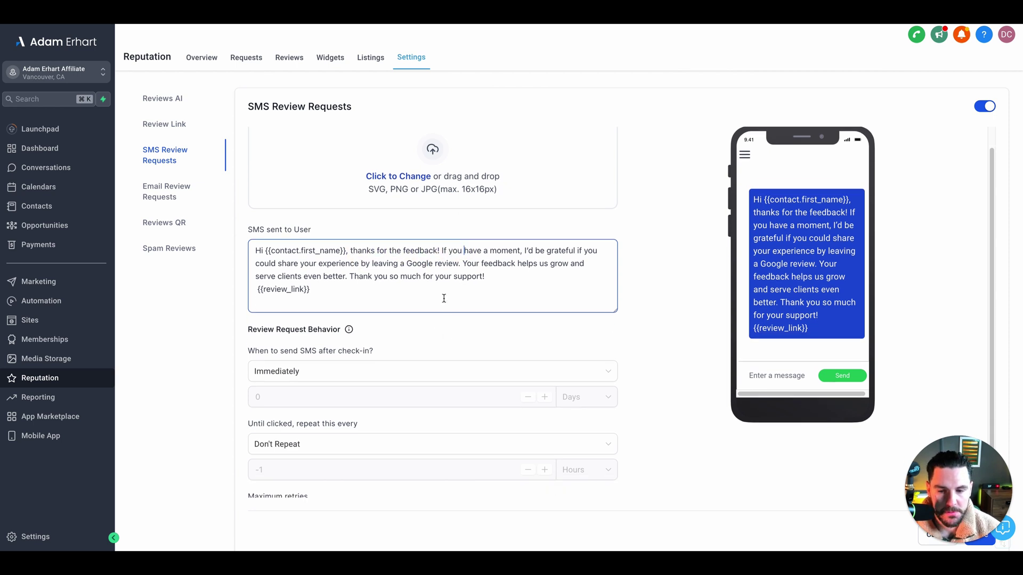
scroll(380, 297, up, 2)
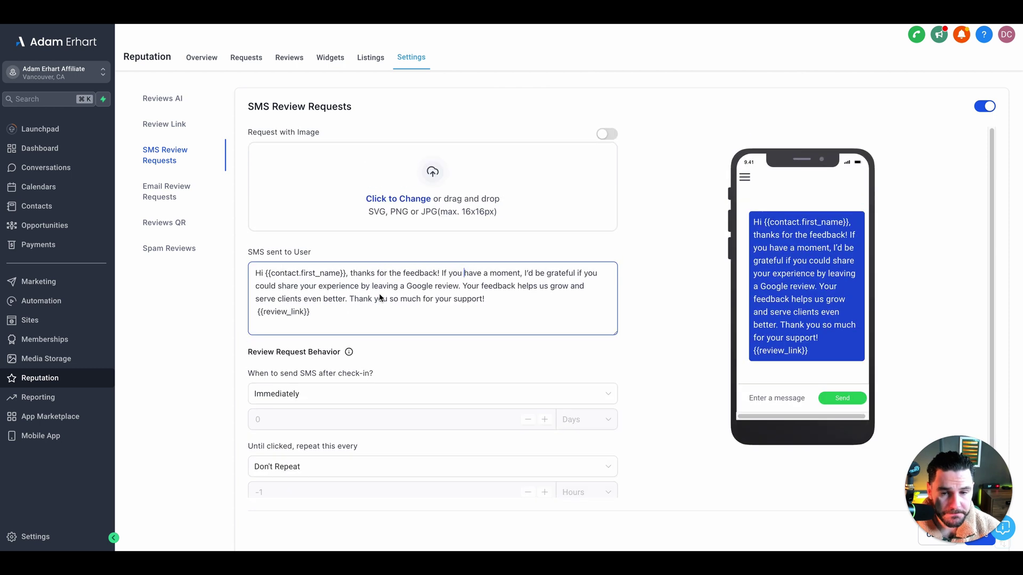
click(171, 196)
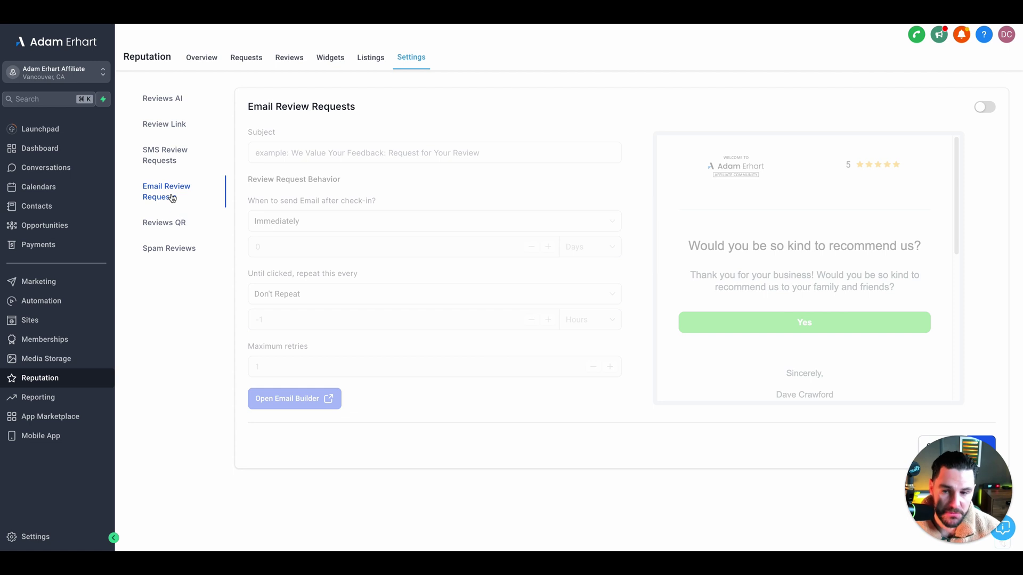
Step: Check the empty Reviews QR page, then move on to Spam Reviews
click(171, 223)
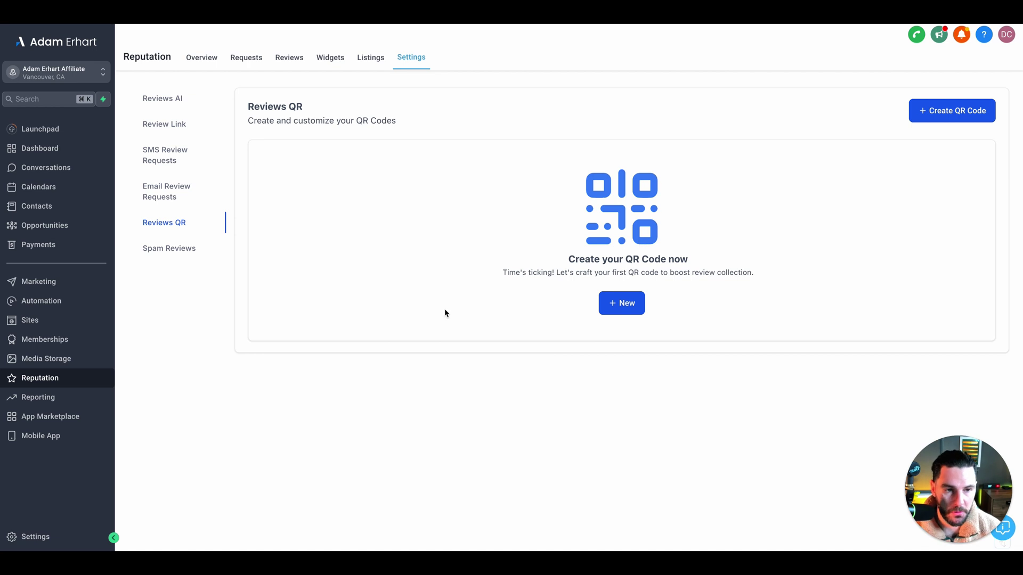
click(170, 250)
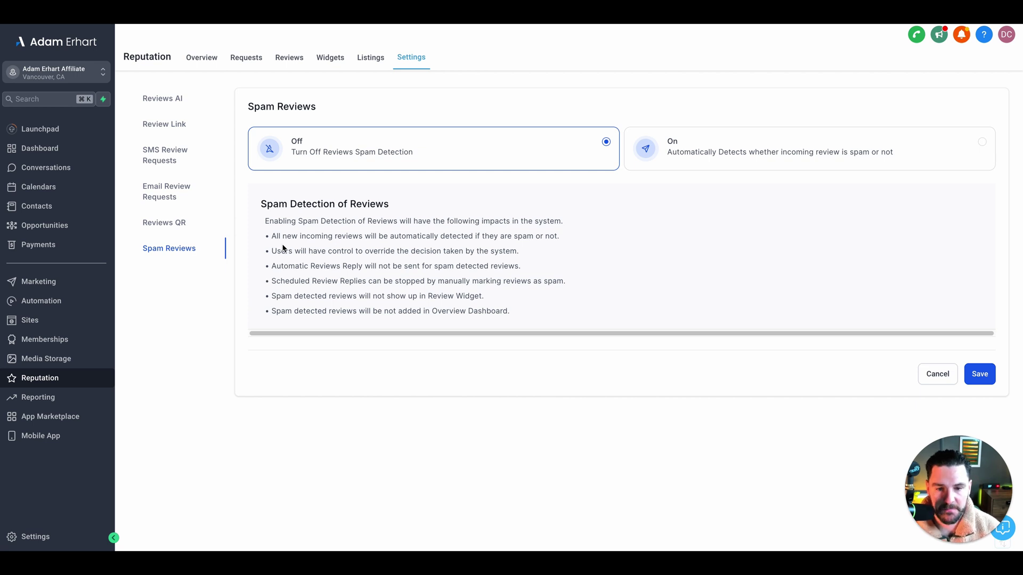
Step: Turn spam review detection On and go to the Automation workflow list
click(734, 151)
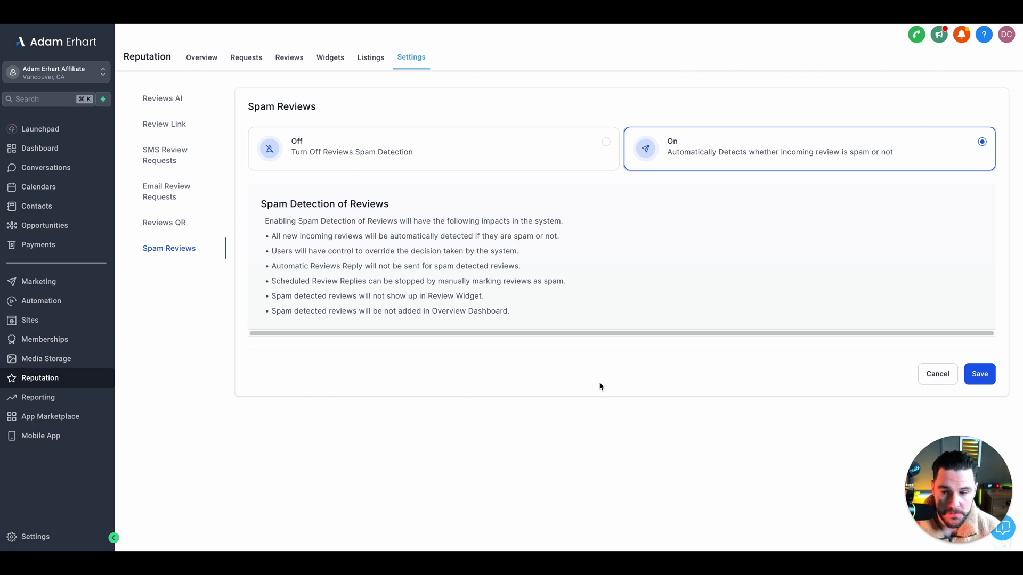
click(45, 307)
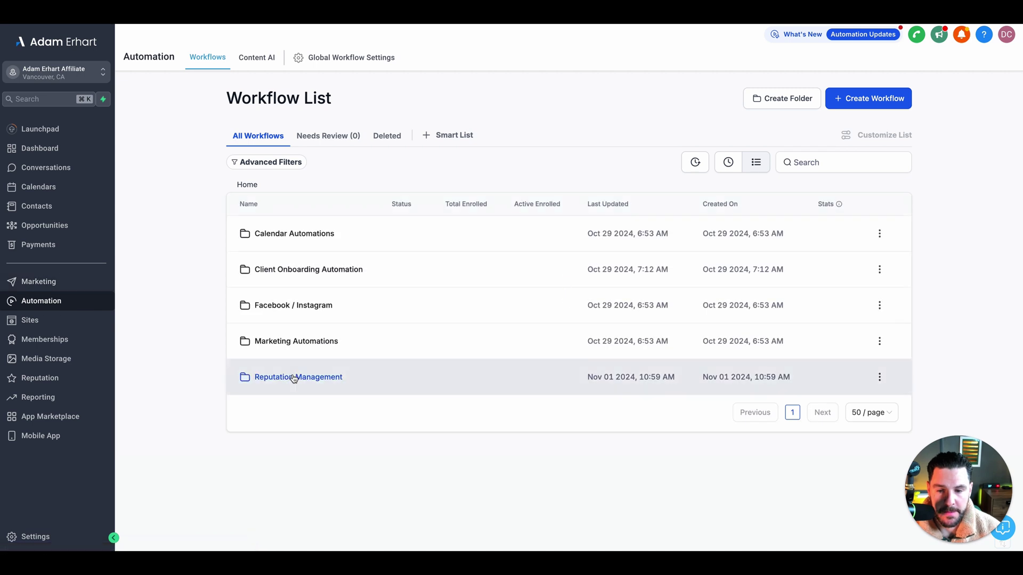
click(290, 378)
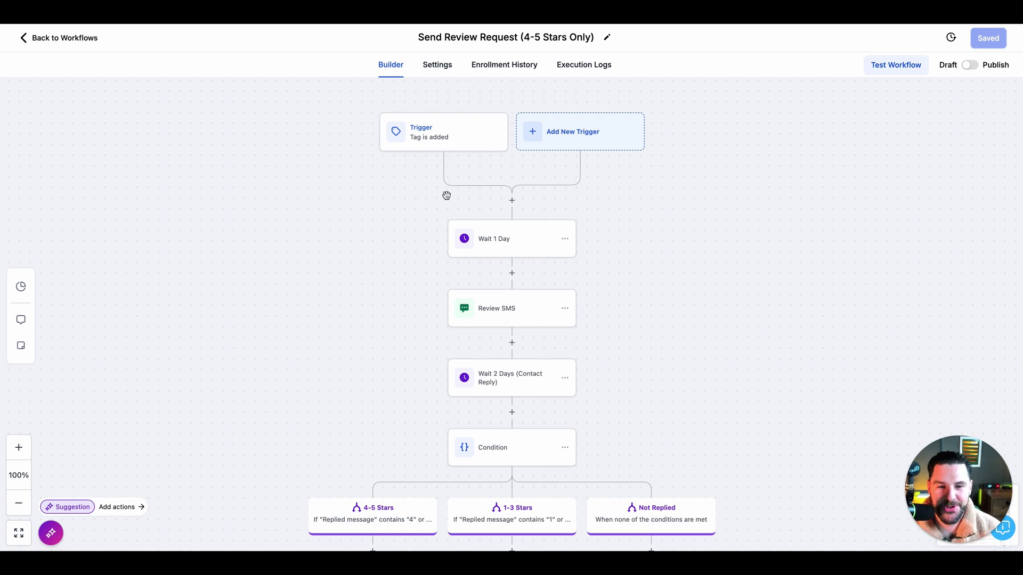
Step: Have Workflow AI describe this workflow and read through its explanation
click(51, 534)
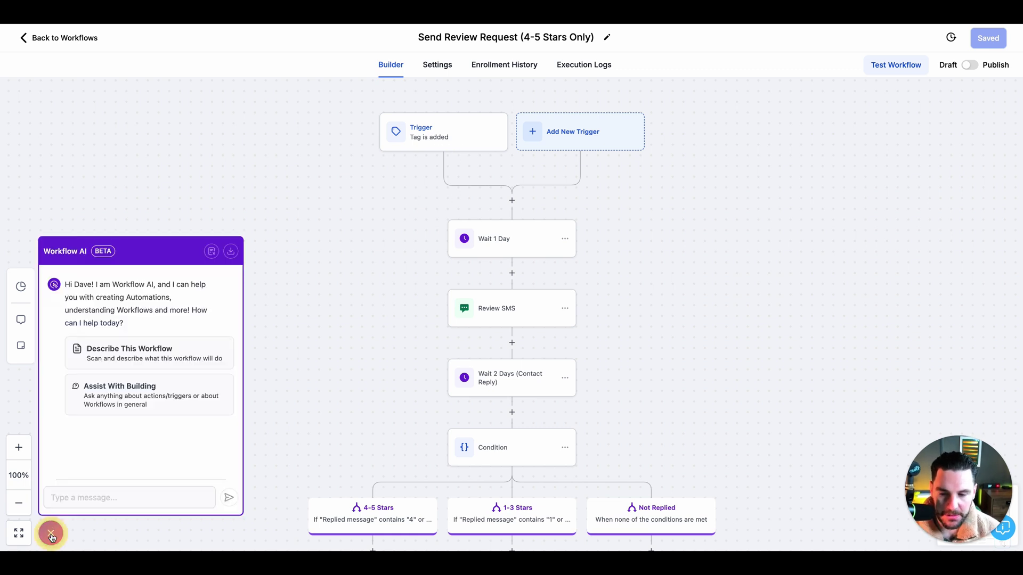
click(109, 354)
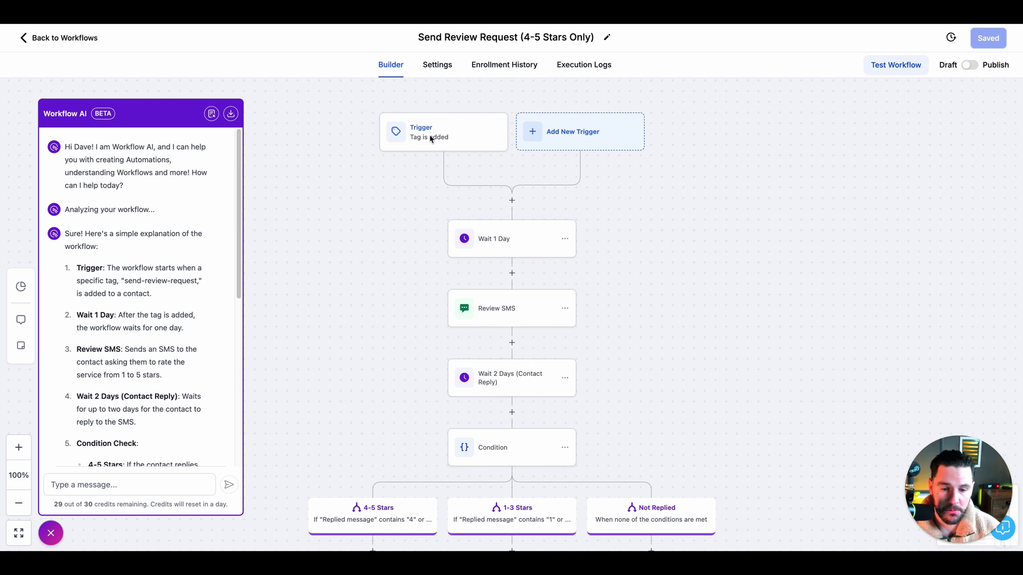
scroll(159, 322, down, 2)
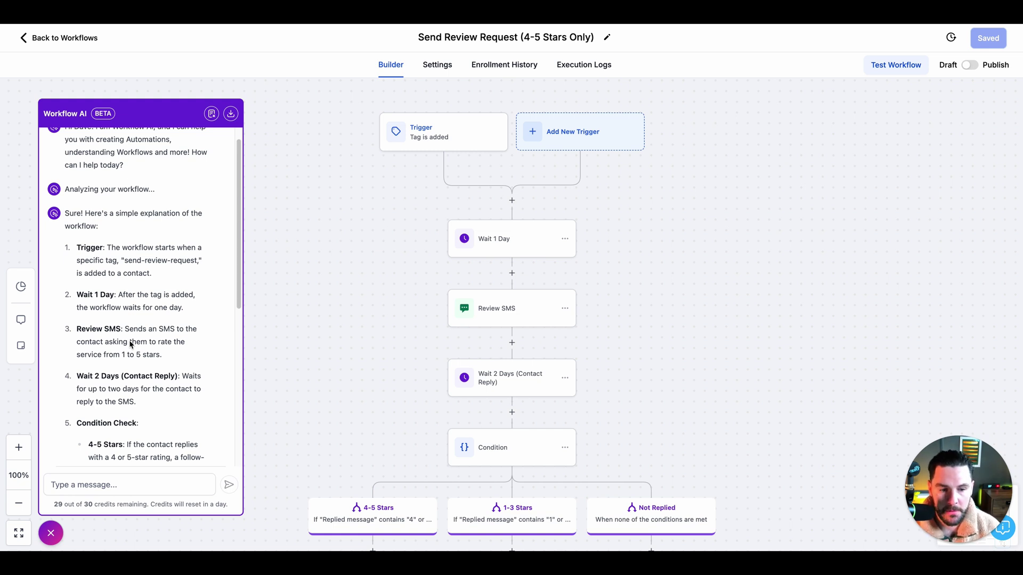
scroll(131, 344, down, 2)
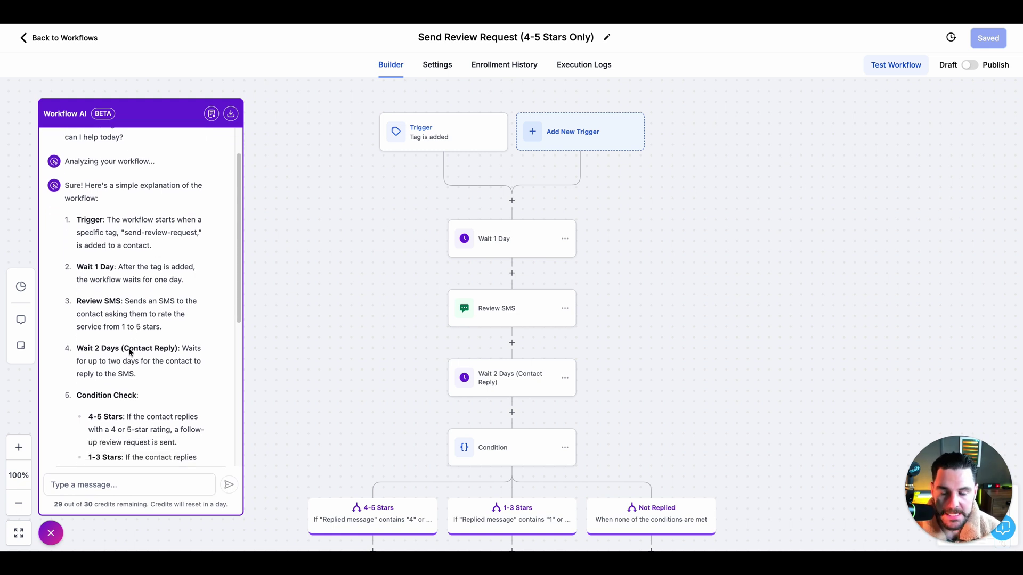
scroll(137, 351, down, 2)
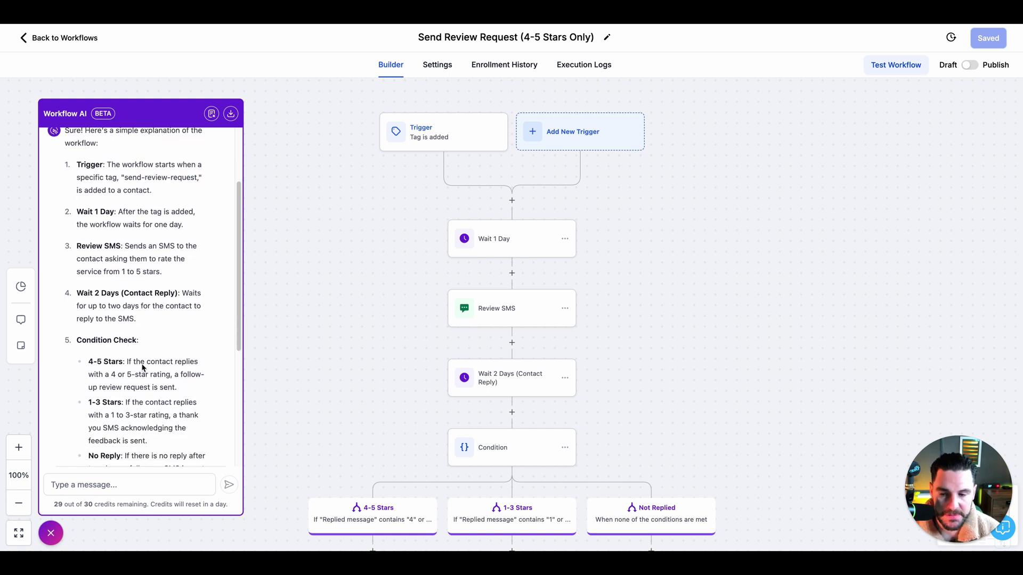
scroll(144, 368, down, 1)
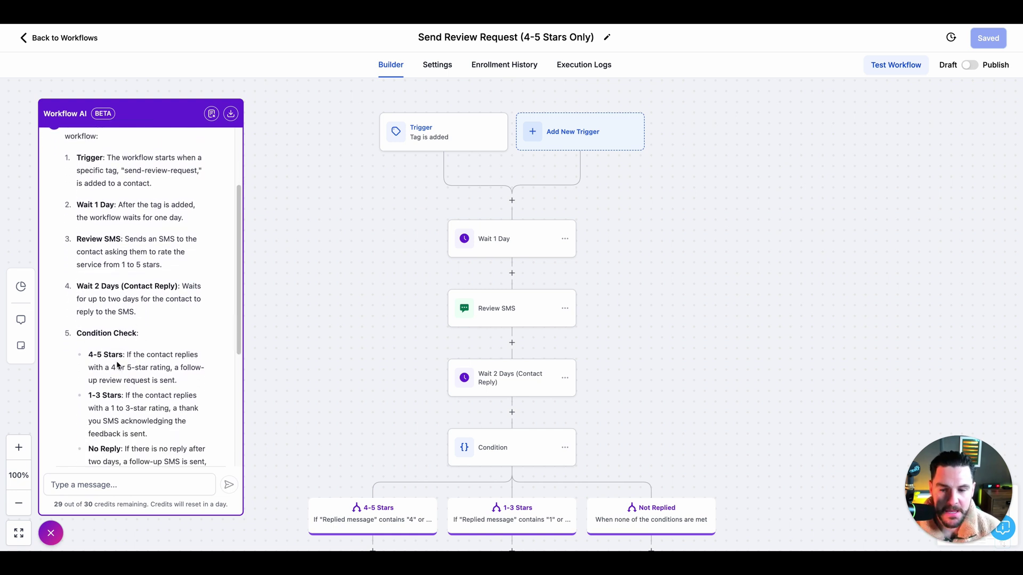
scroll(118, 366, down, 1)
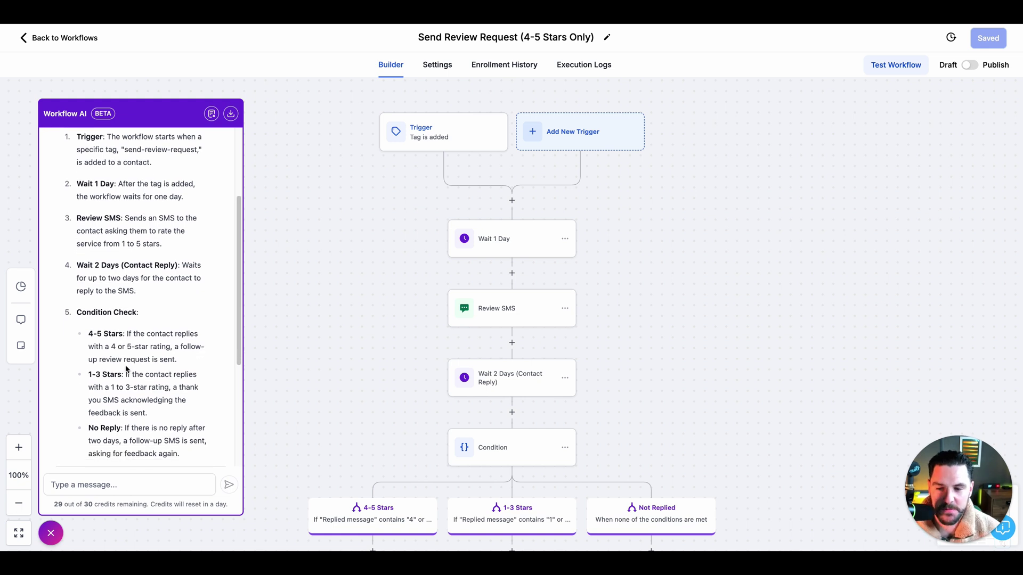
scroll(126, 369, down, 2)
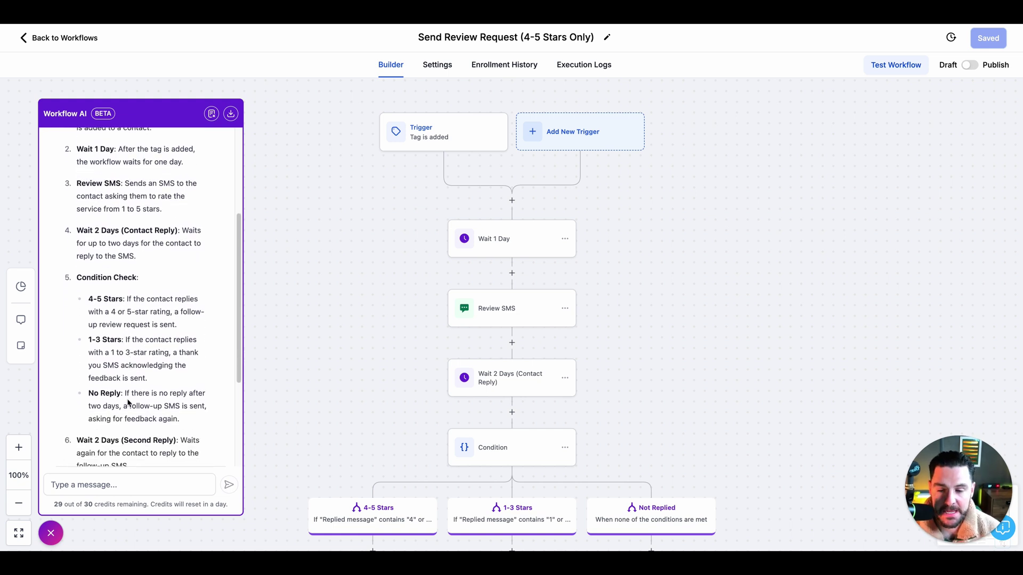
scroll(127, 403, down, 3)
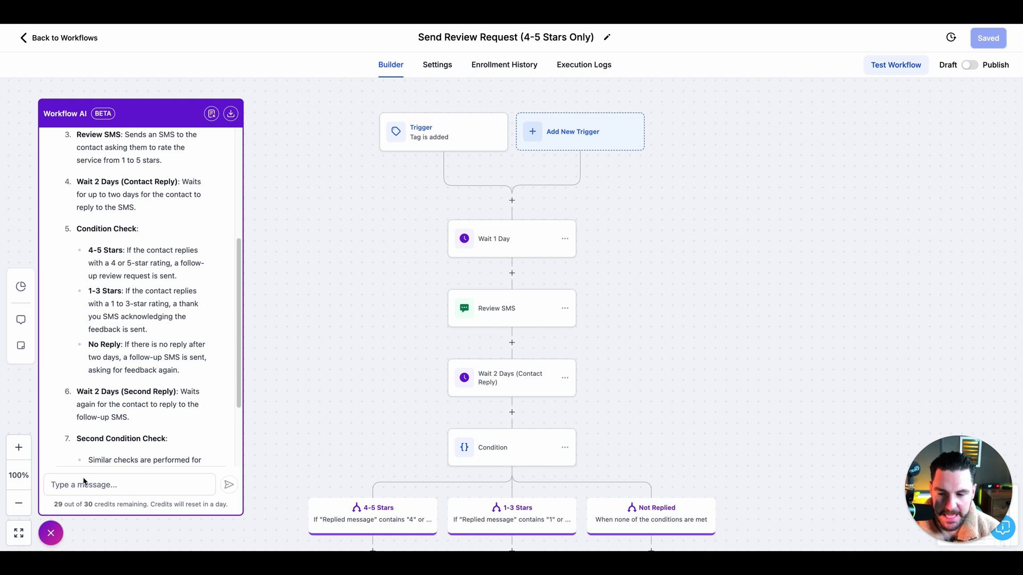
Step: Get Workflow AI's suggested actions to add, then open the Tag is added trigger
click(57, 534)
click(69, 510)
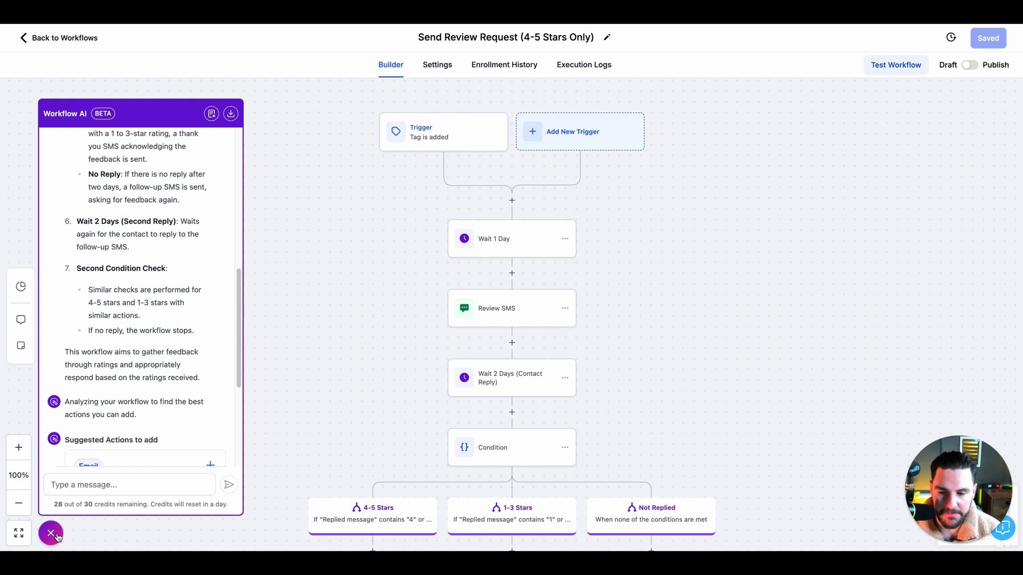
scroll(106, 425, down, 1)
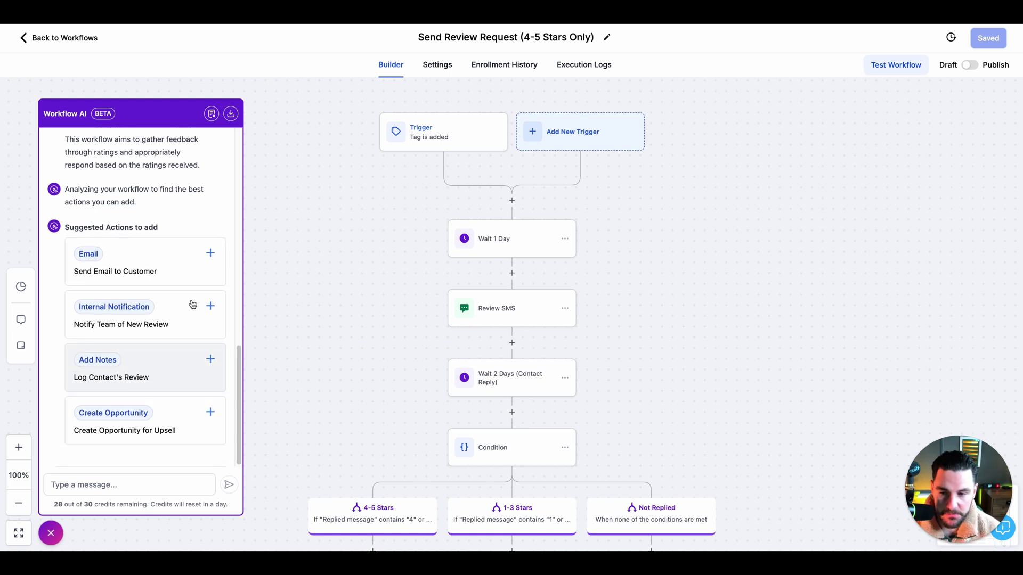
click(51, 534)
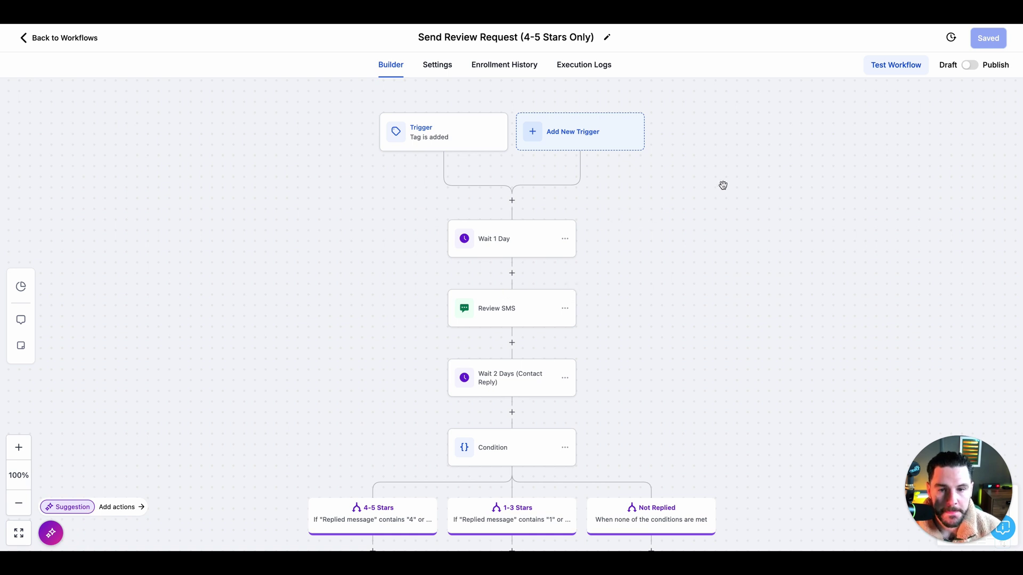
click(459, 143)
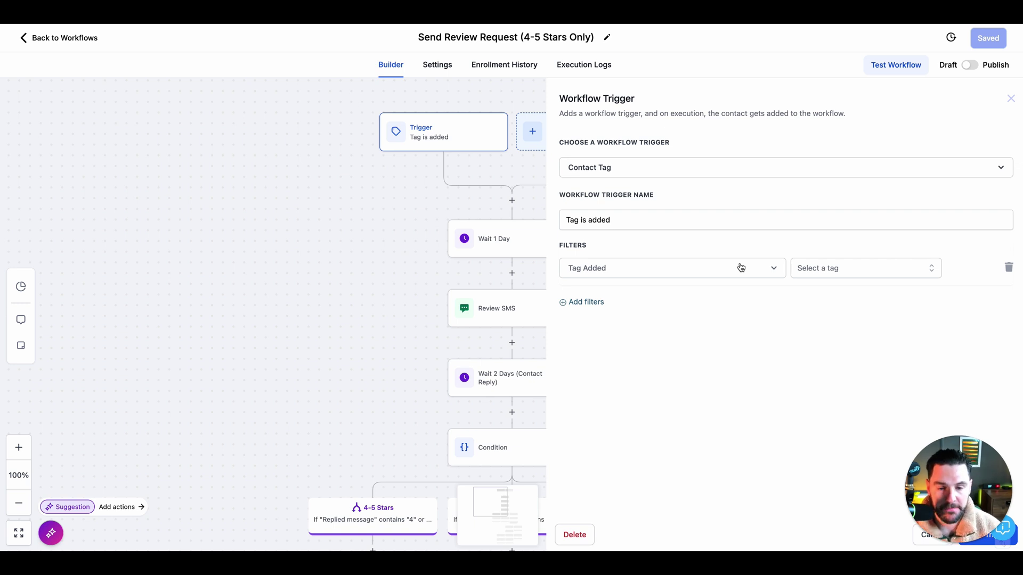
Step: Filter the Tag is added trigger on a new 'send review request' tag and save it
click(1010, 98)
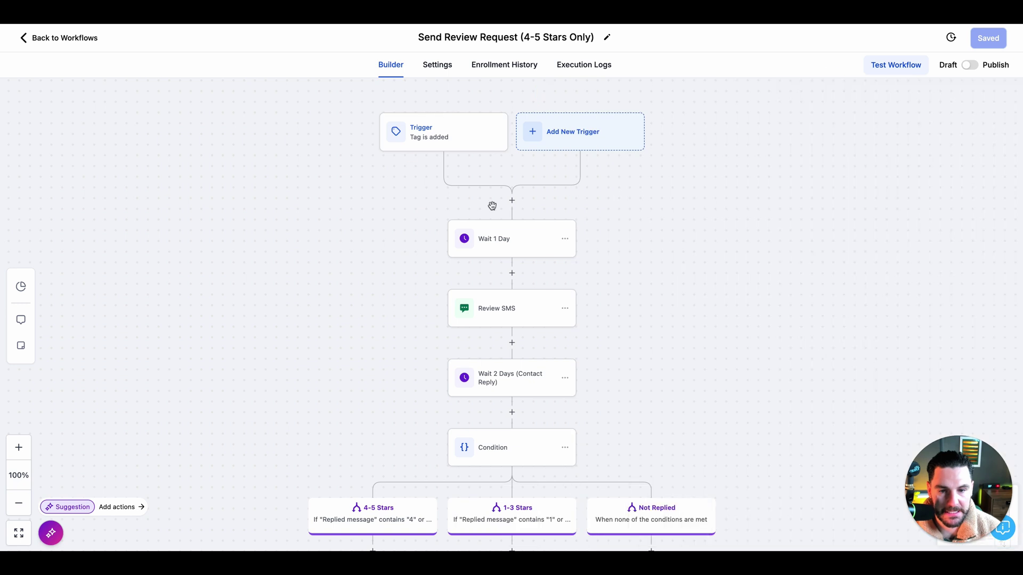
click(417, 132)
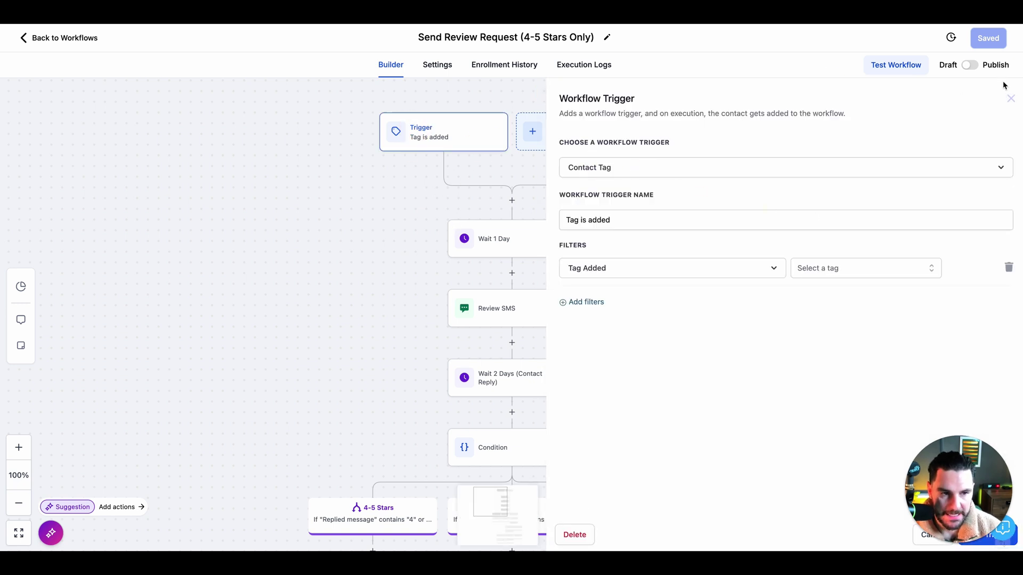
click(845, 269)
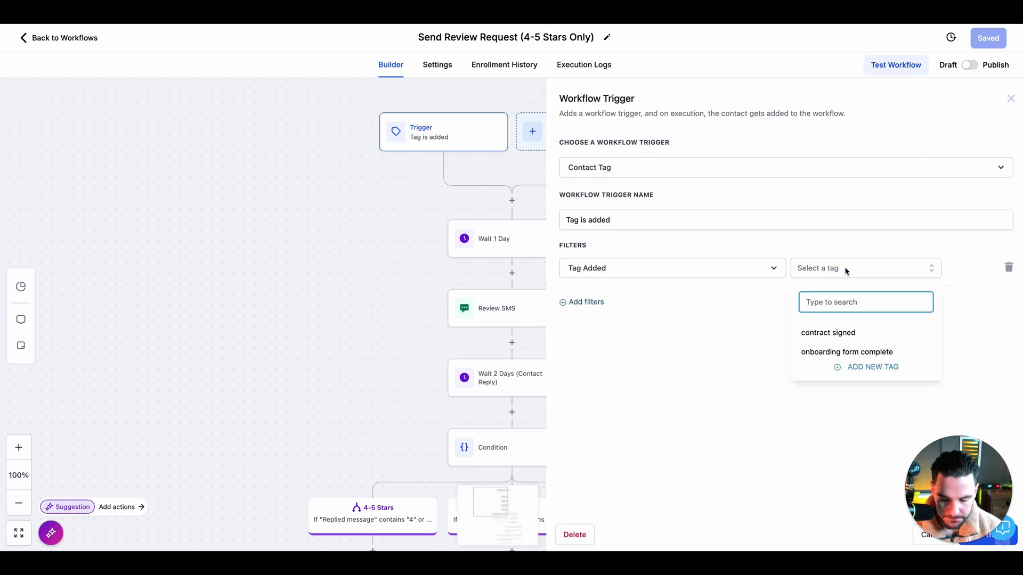
click(847, 366)
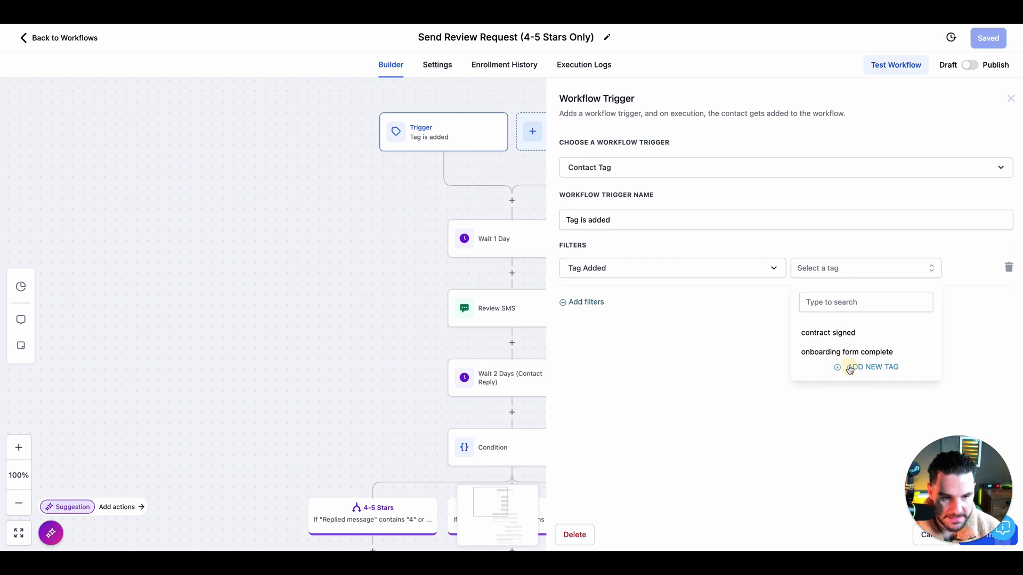
click(824, 290)
text(send)
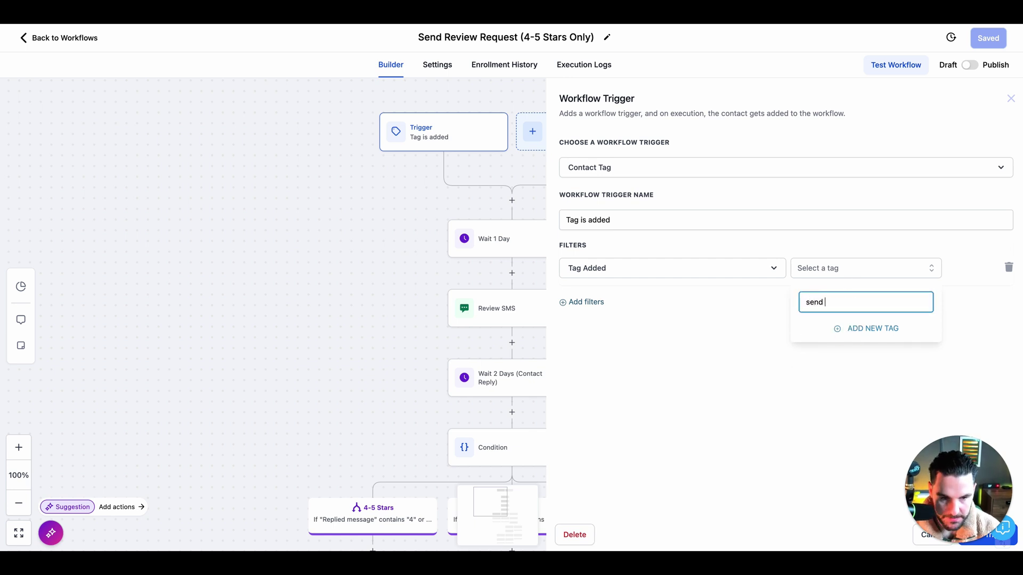
text( review re)
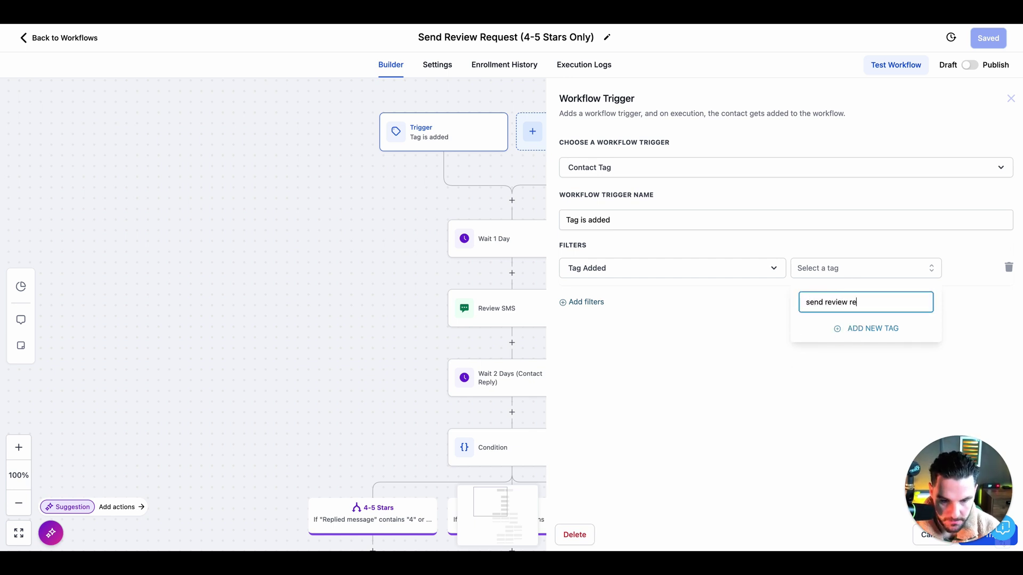
text(quest)
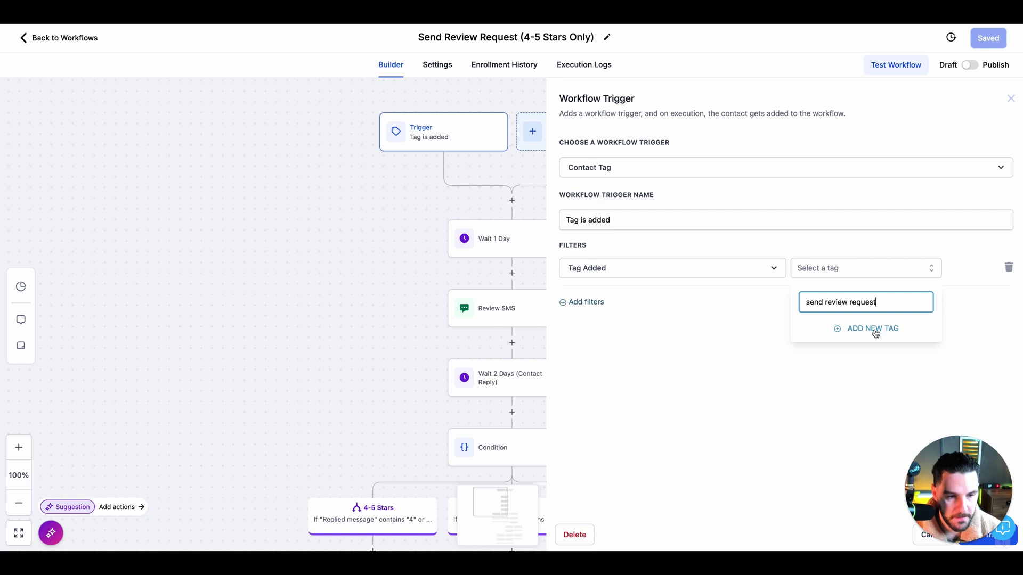
click(874, 329)
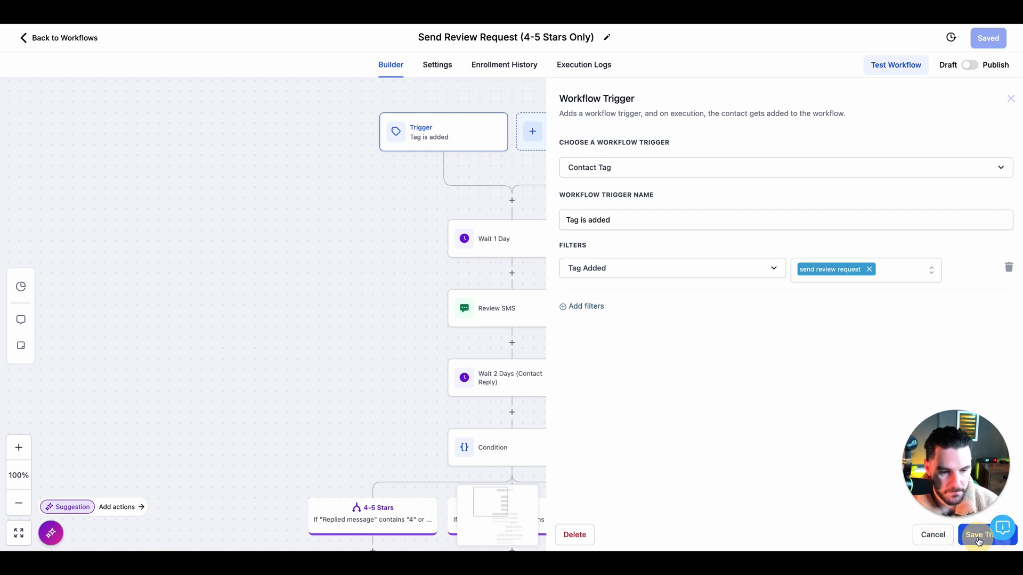
click(978, 541)
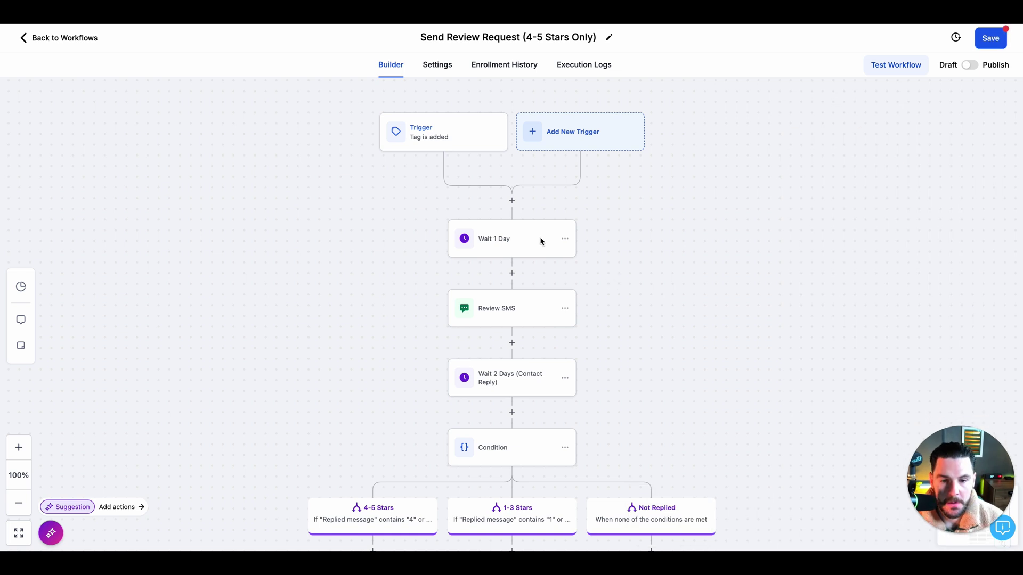
Step: Check the Wait 1 Day step, then delete the blank line after the Review SMS greeting
click(506, 241)
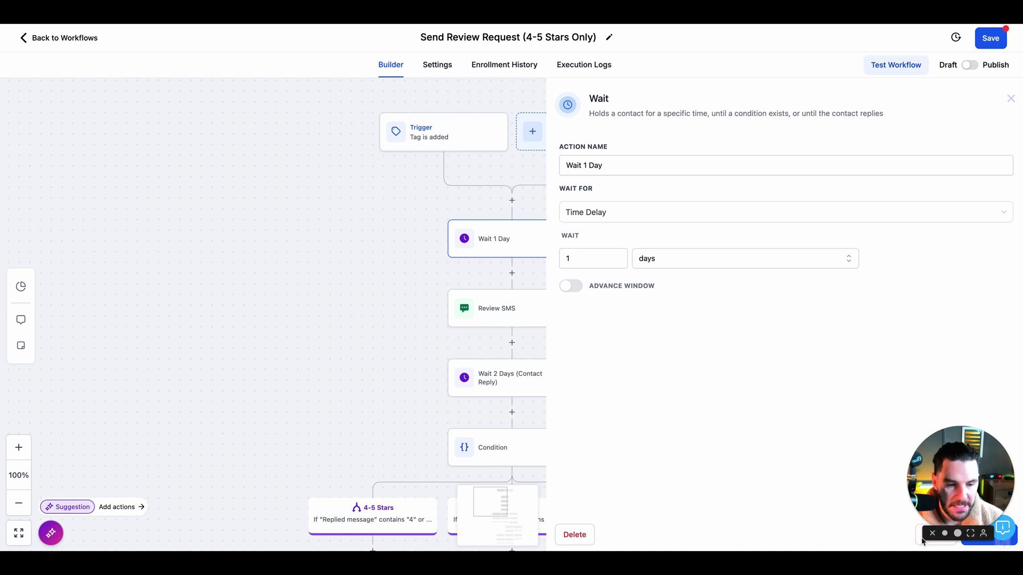
click(1009, 100)
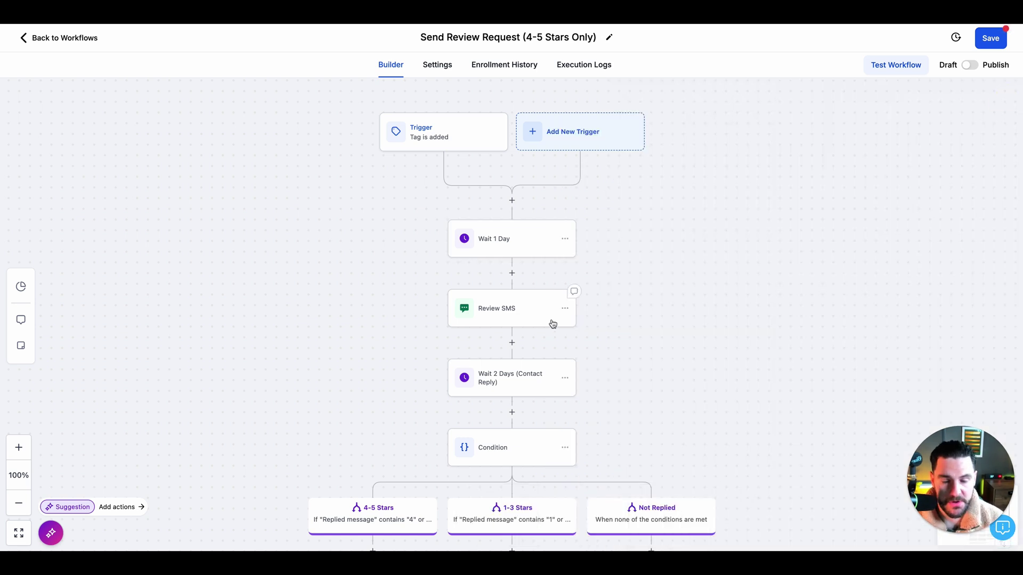
click(514, 314)
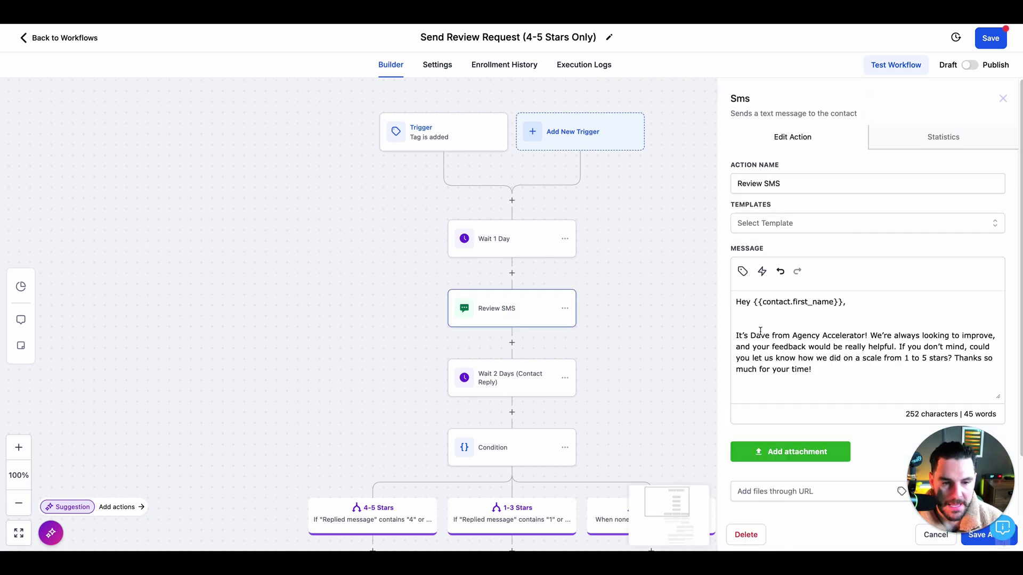
click(738, 335)
key(BackSpace)
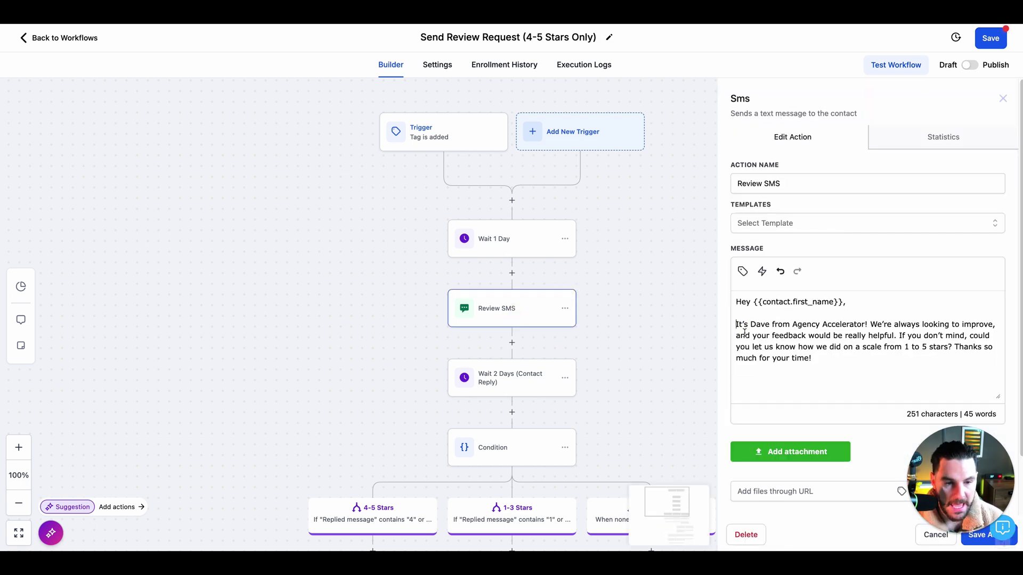
click(1001, 99)
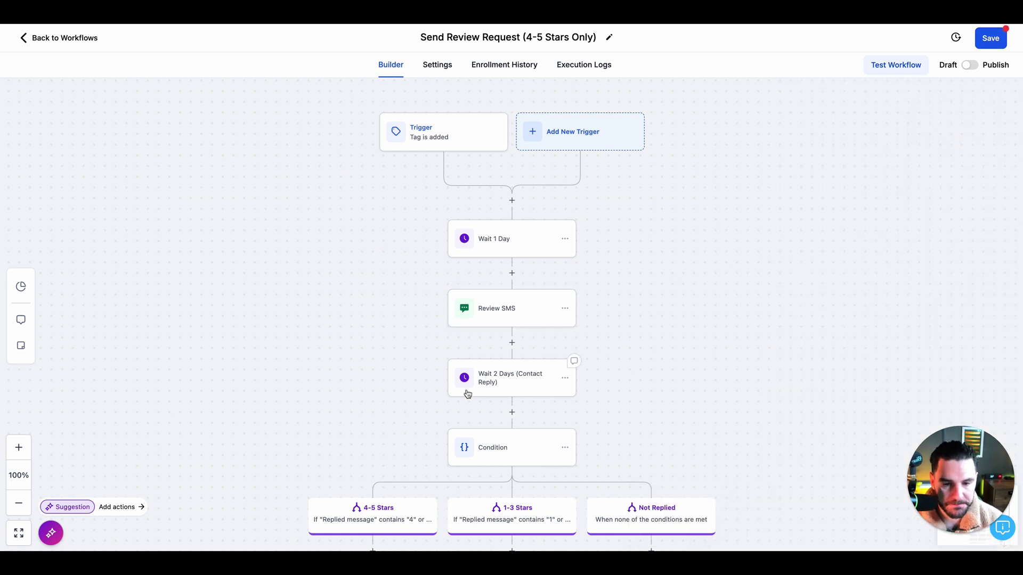
click(492, 374)
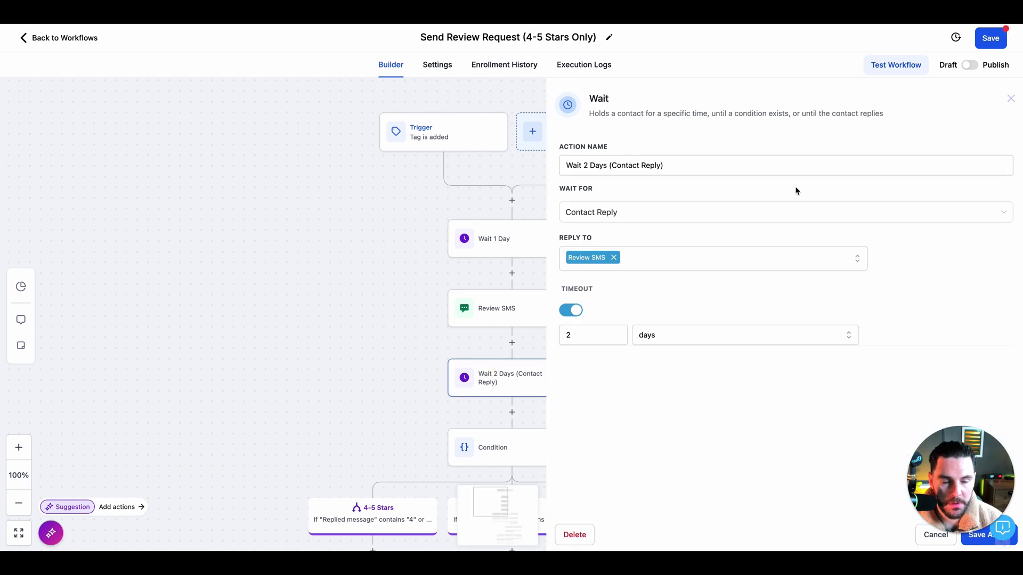
click(1010, 99)
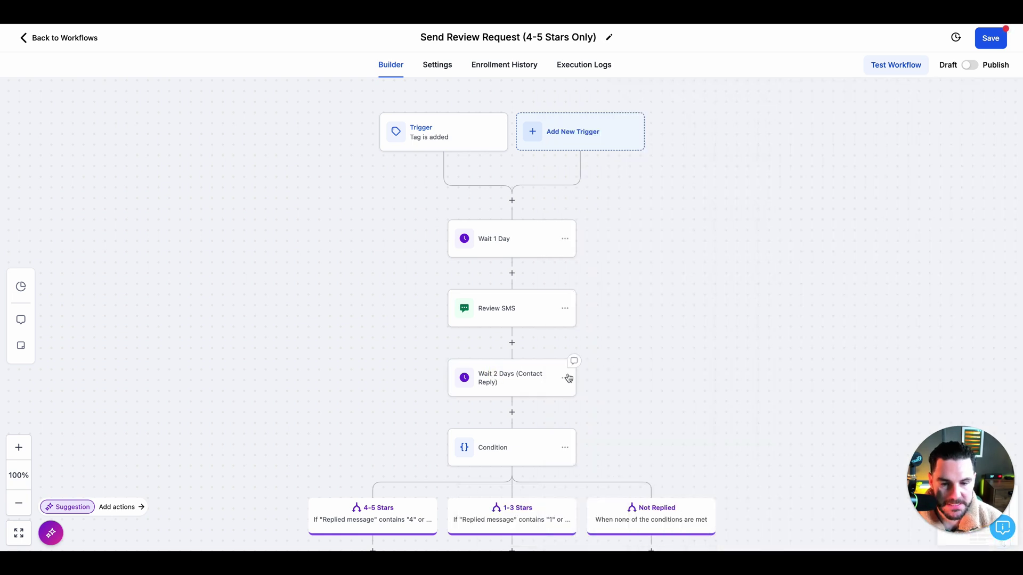
scroll(568, 378, down, 6)
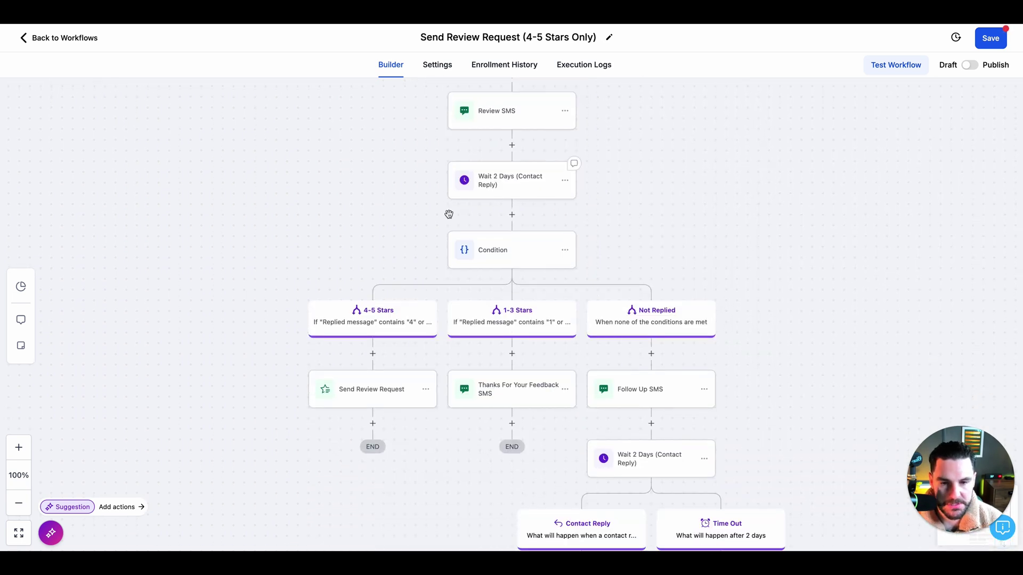
click(504, 259)
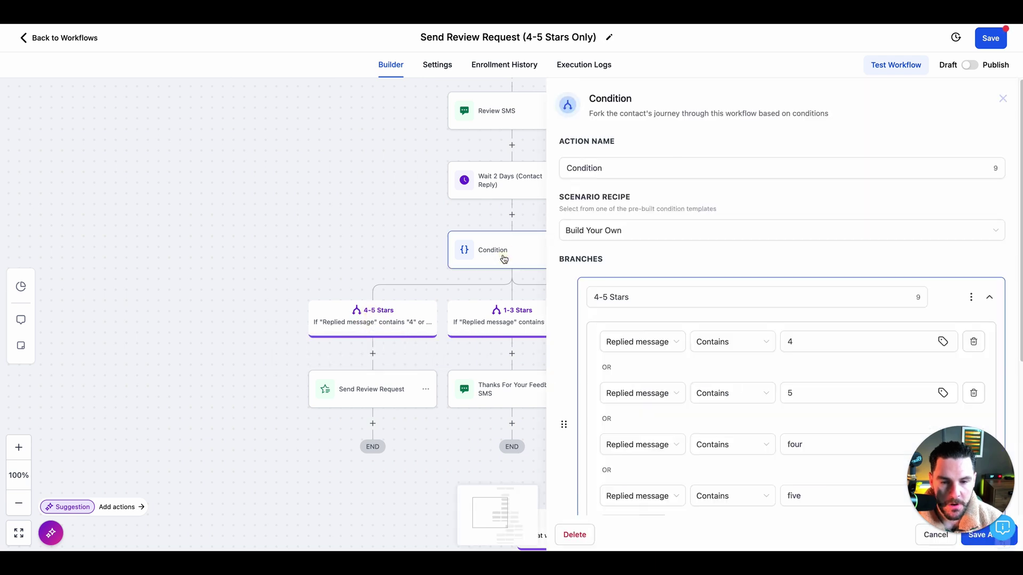
scroll(687, 304, down, 2)
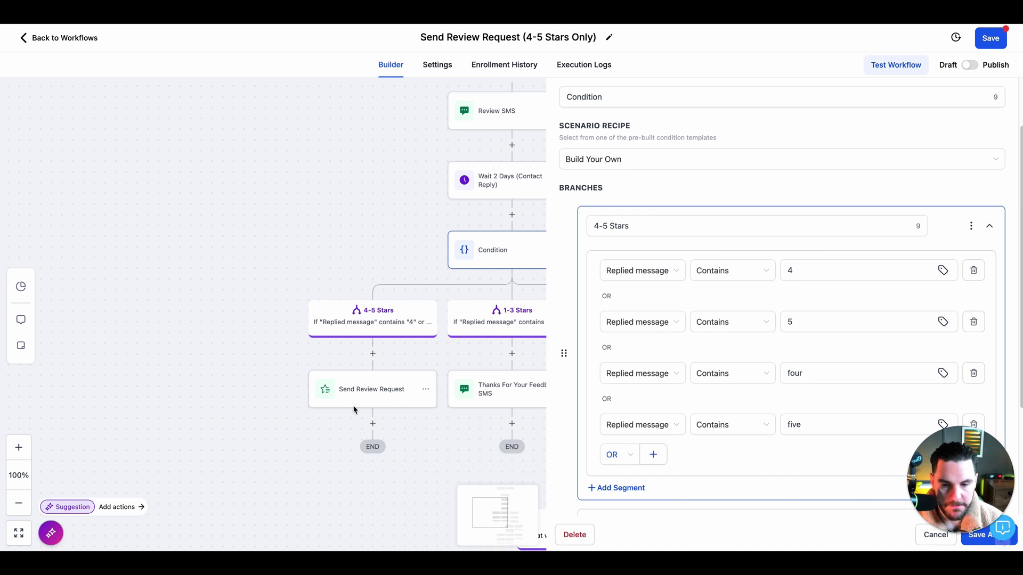
scroll(962, 152, up, 2)
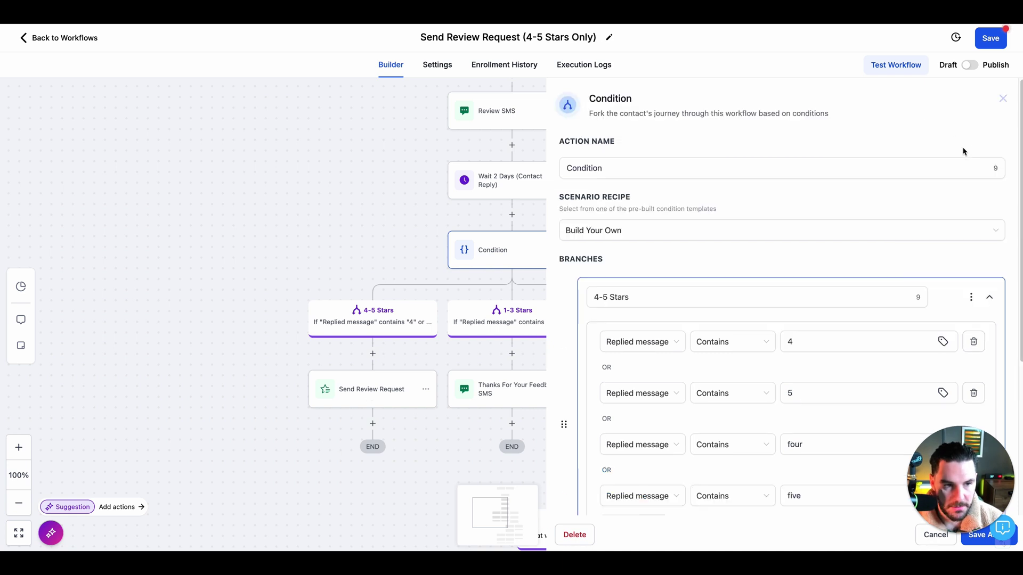
click(1002, 98)
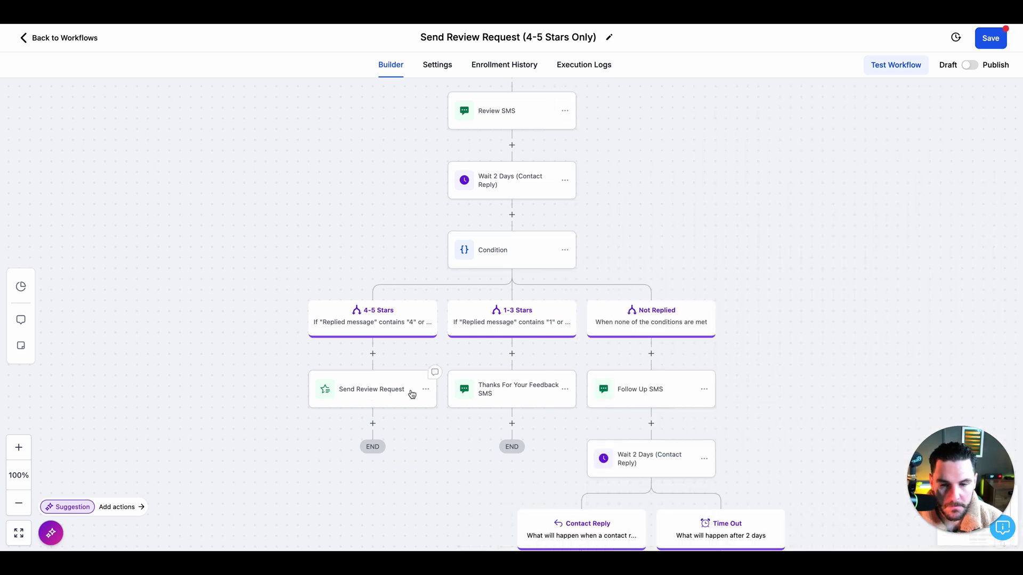
click(381, 394)
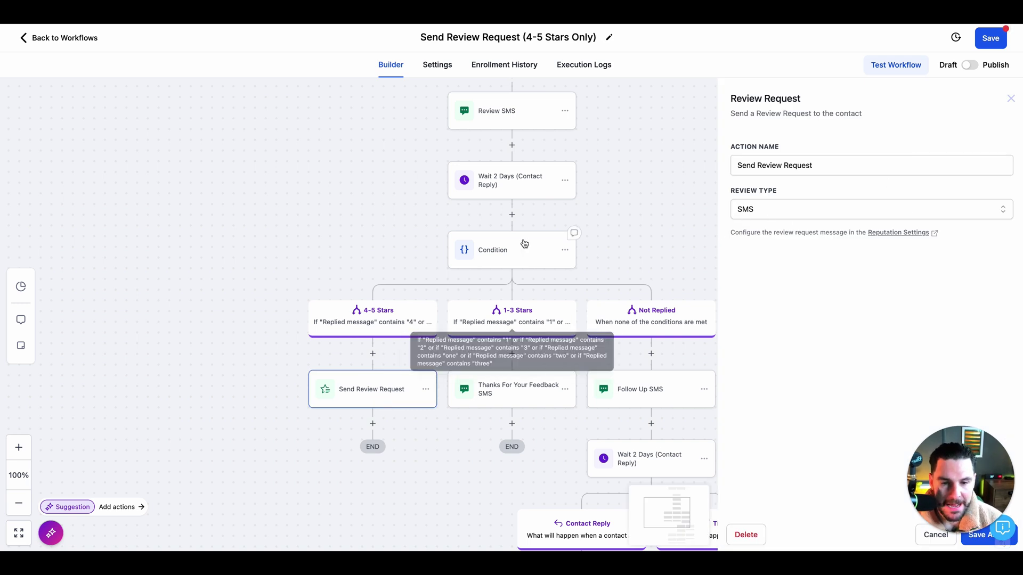
click(514, 255)
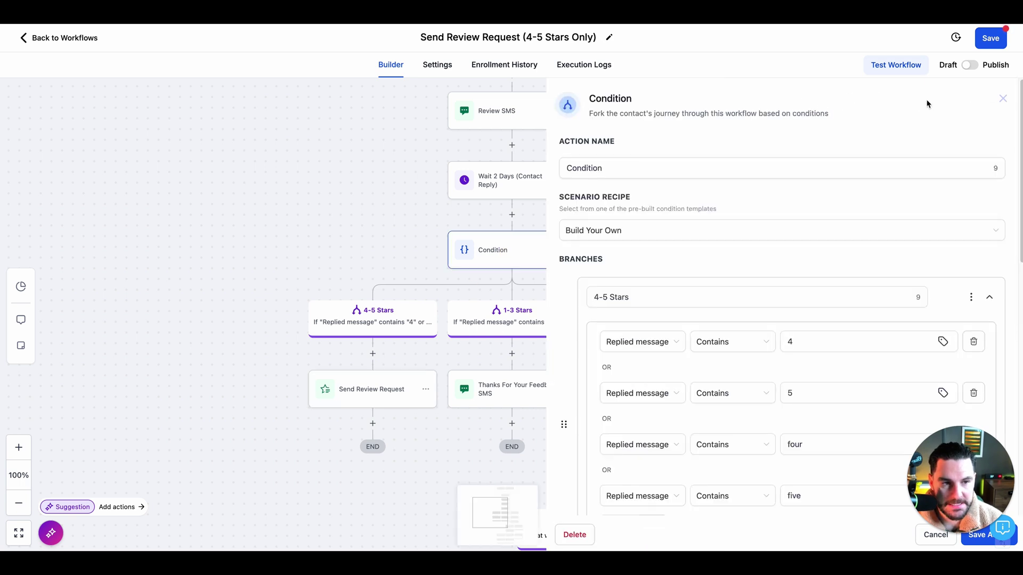
scroll(833, 301, down, 7)
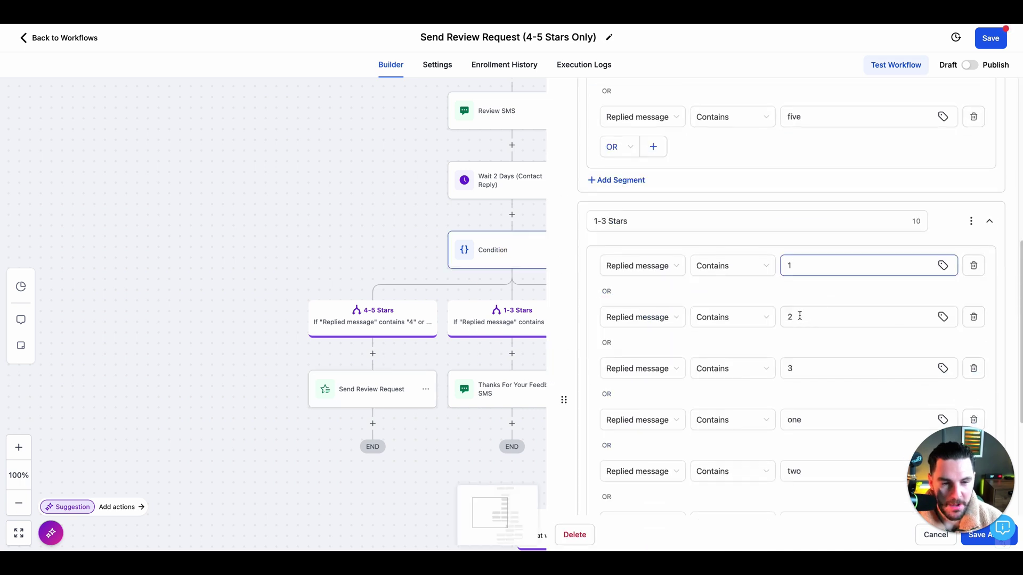
click(799, 317)
click(795, 423)
click(802, 468)
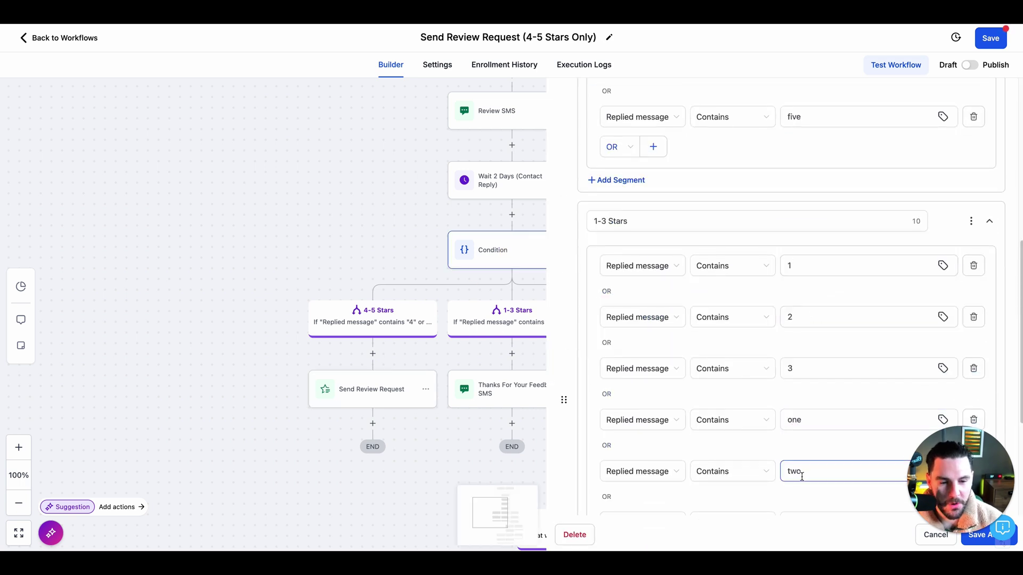
scroll(802, 467, down, 1)
click(804, 464)
click(903, 113)
scroll(825, 112, up, 10)
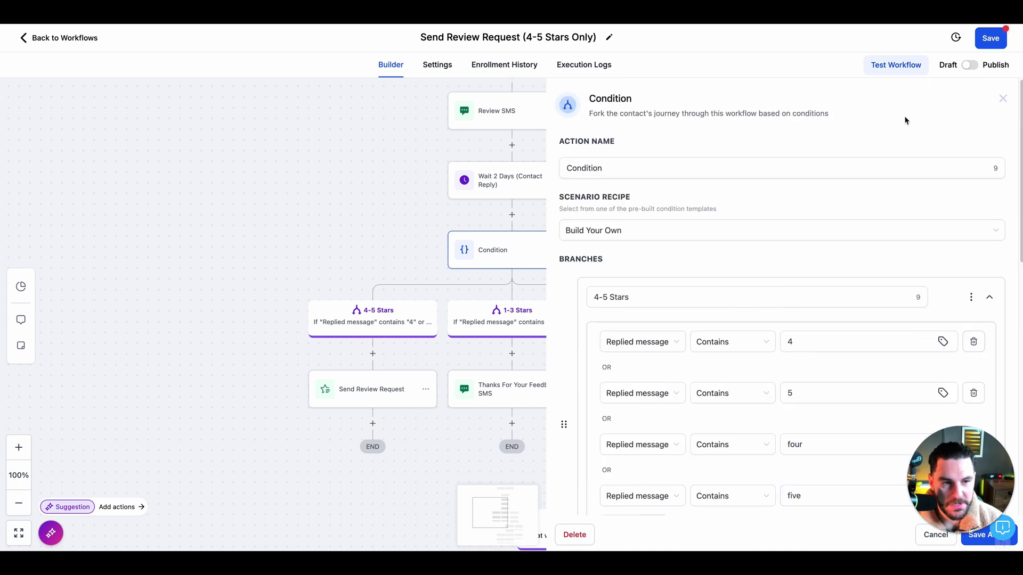
click(1007, 103)
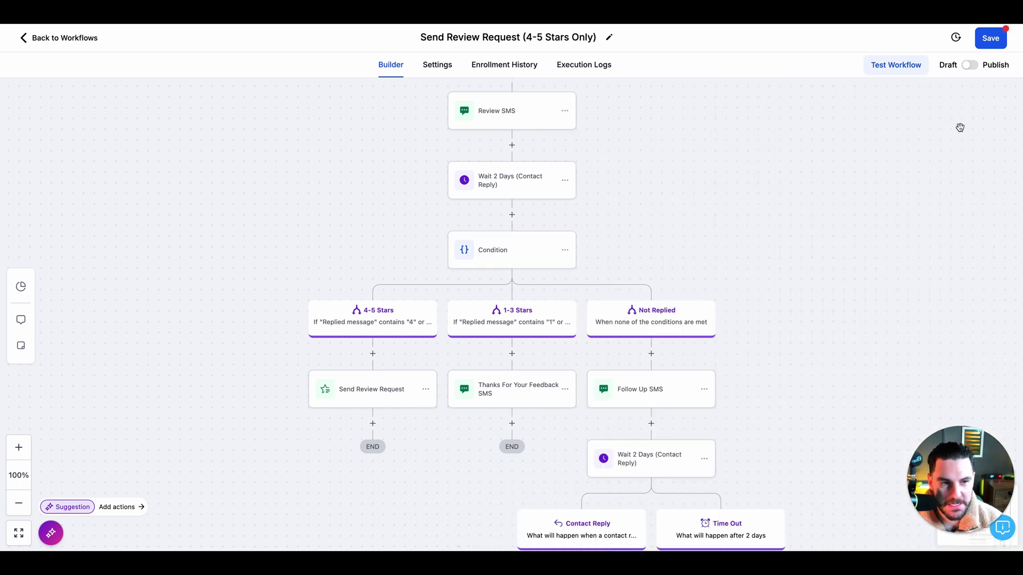
click(518, 391)
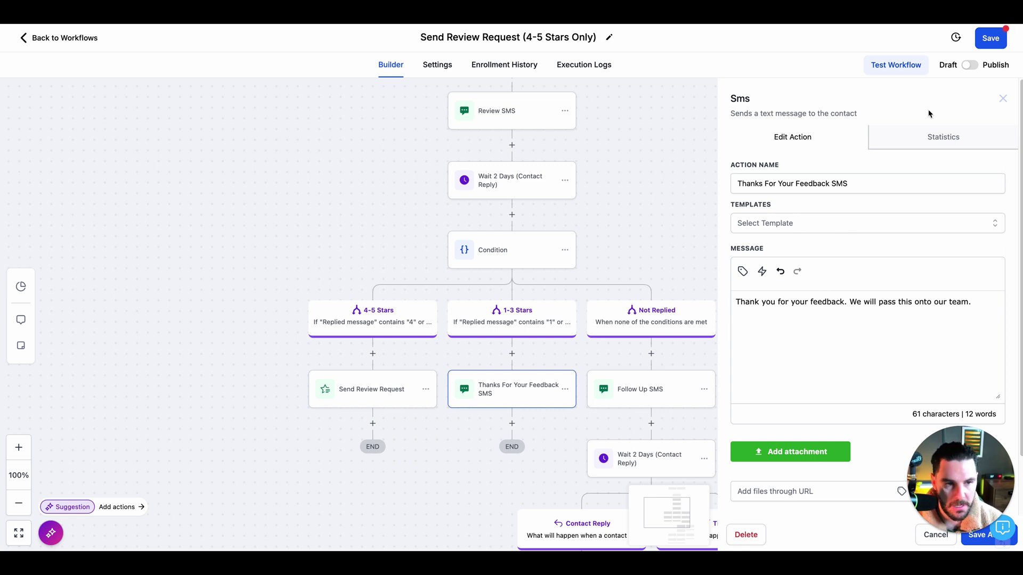
click(1002, 98)
scroll(648, 334, down, 1)
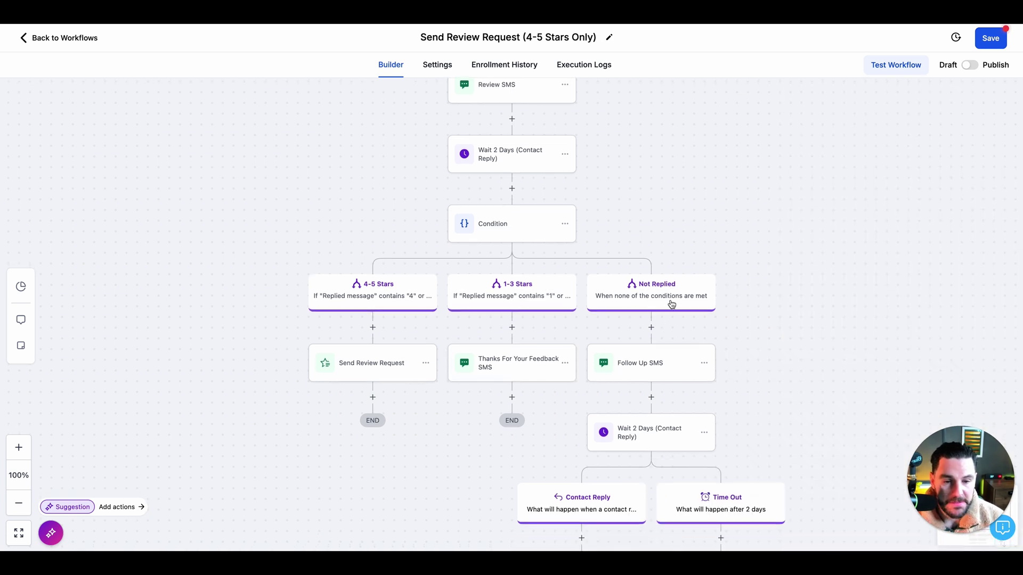
scroll(657, 360, down, 1)
click(657, 356)
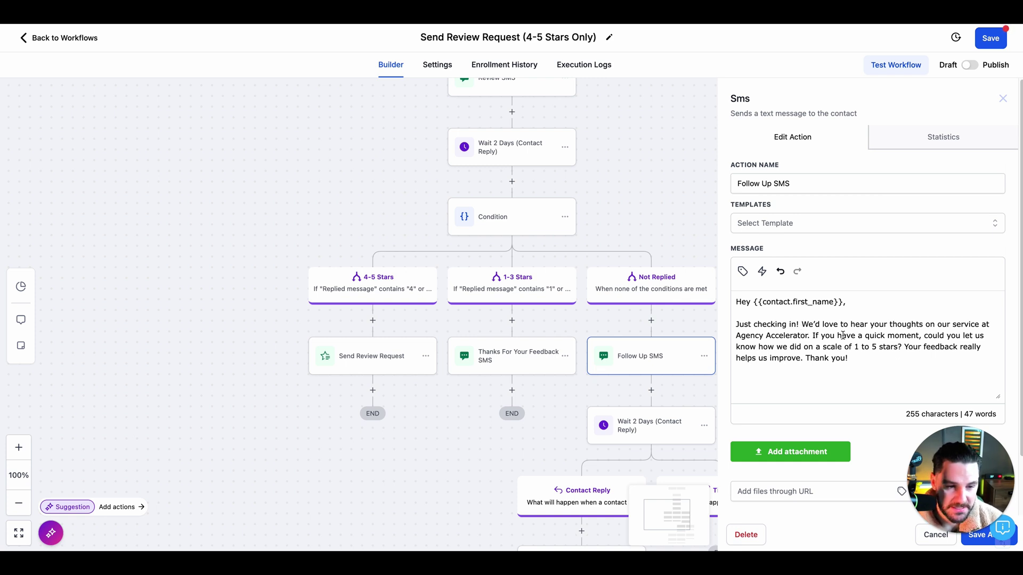
click(1002, 99)
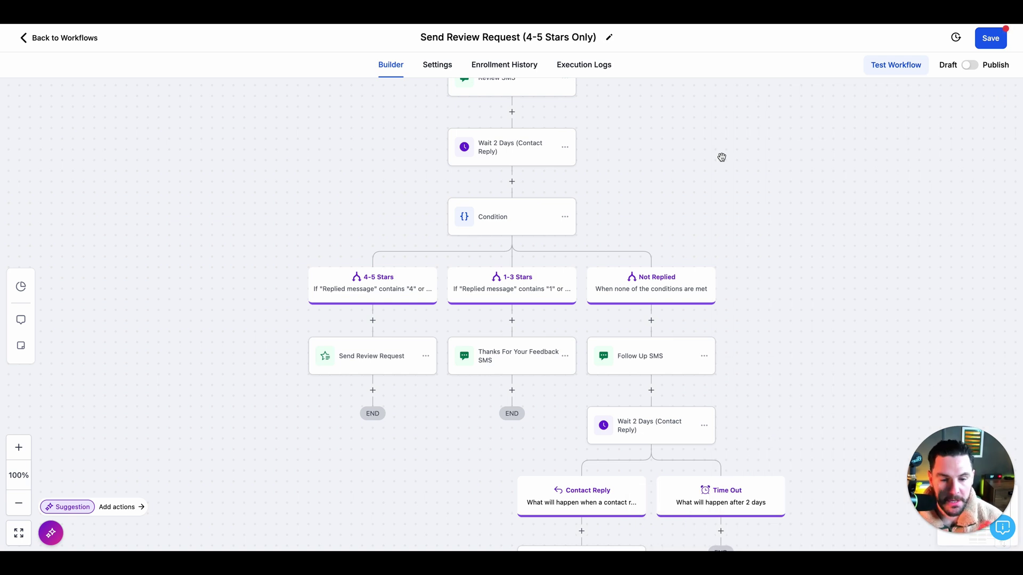
scroll(698, 251, down, 5)
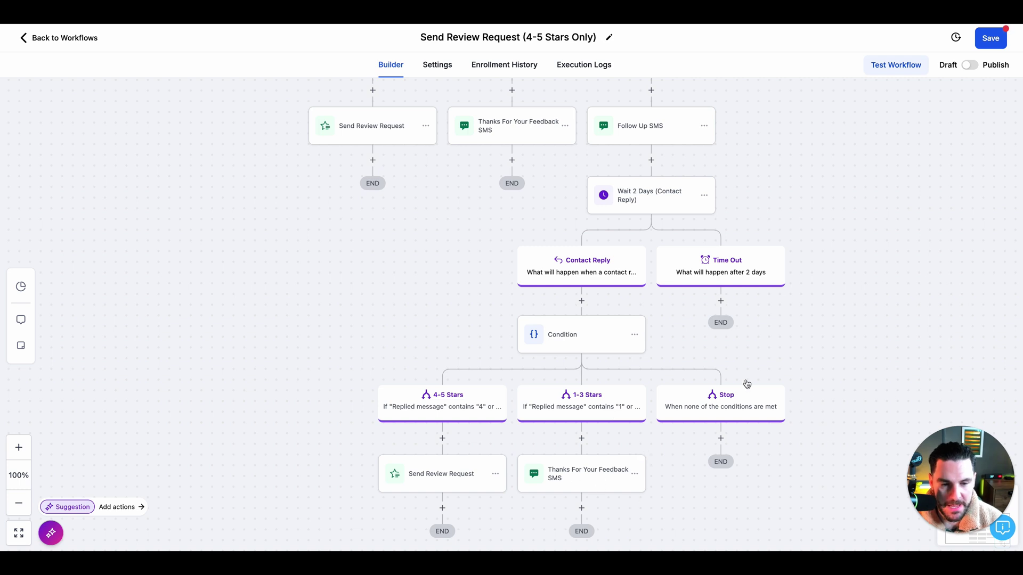
Step: Copy all actions from the Follow Up SMS step onward and save the workflow
scroll(713, 427, down, 3)
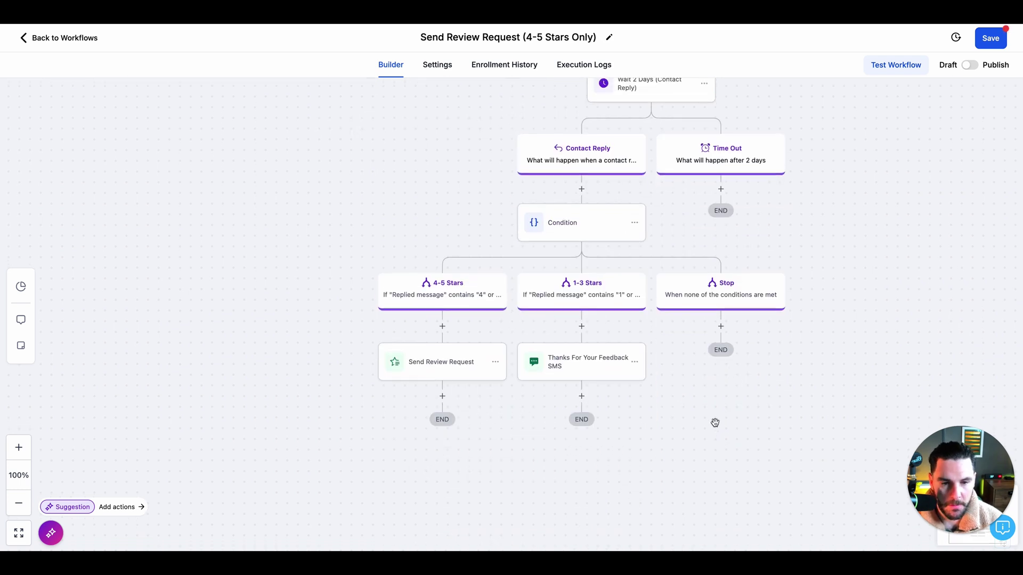
scroll(730, 383, up, 1)
scroll(730, 383, up, 1)
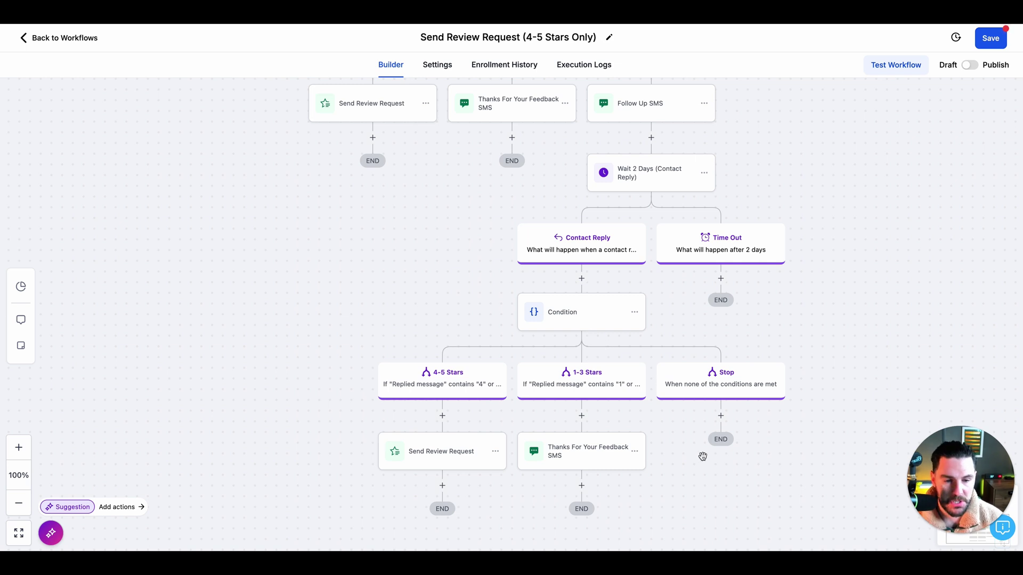
scroll(694, 332, up, 1)
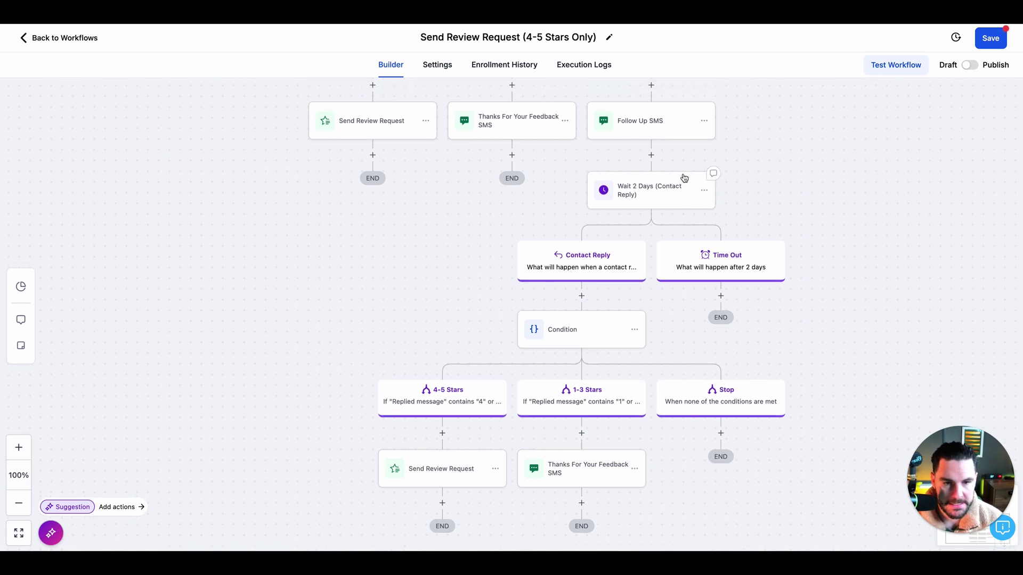
scroll(685, 173, up, 1)
click(704, 127)
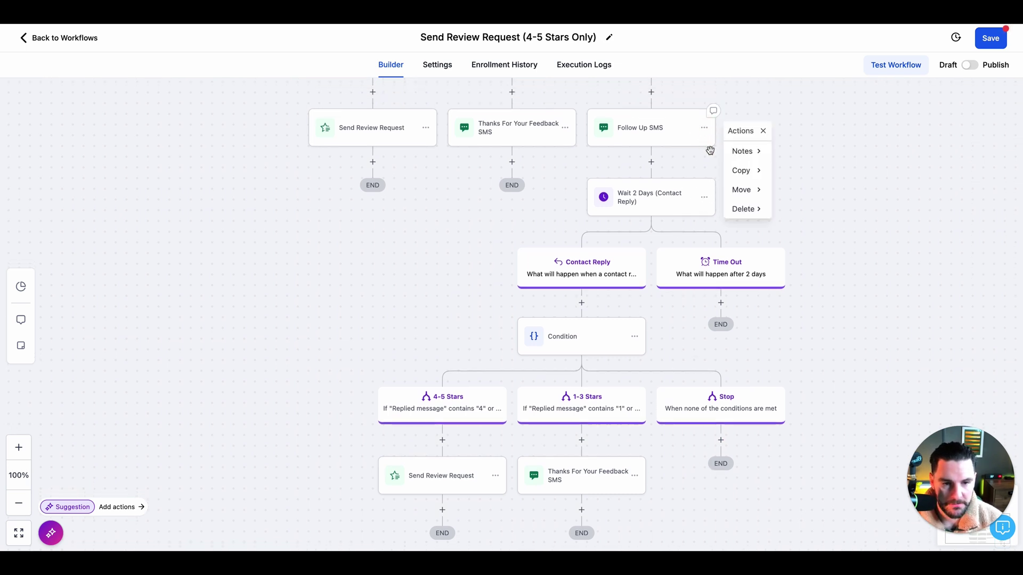
mouse_move(740, 170)
click(826, 171)
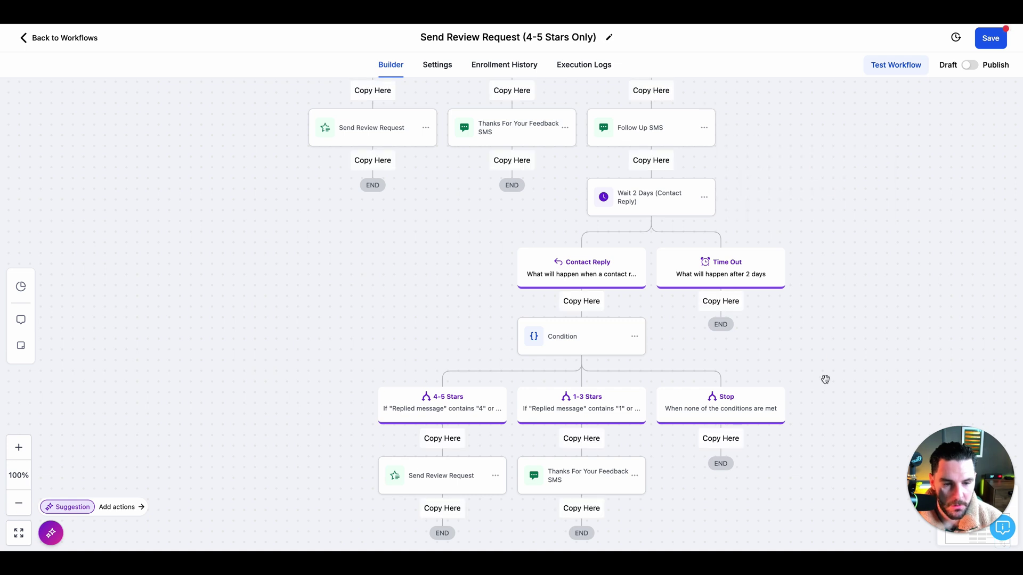
scroll(728, 370, down, 3)
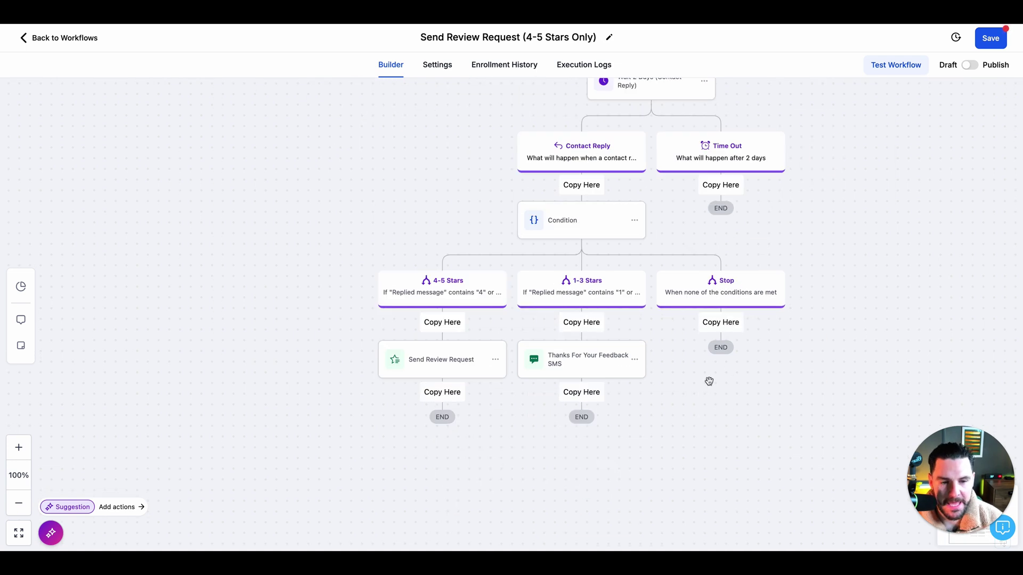
scroll(686, 428, up, 6)
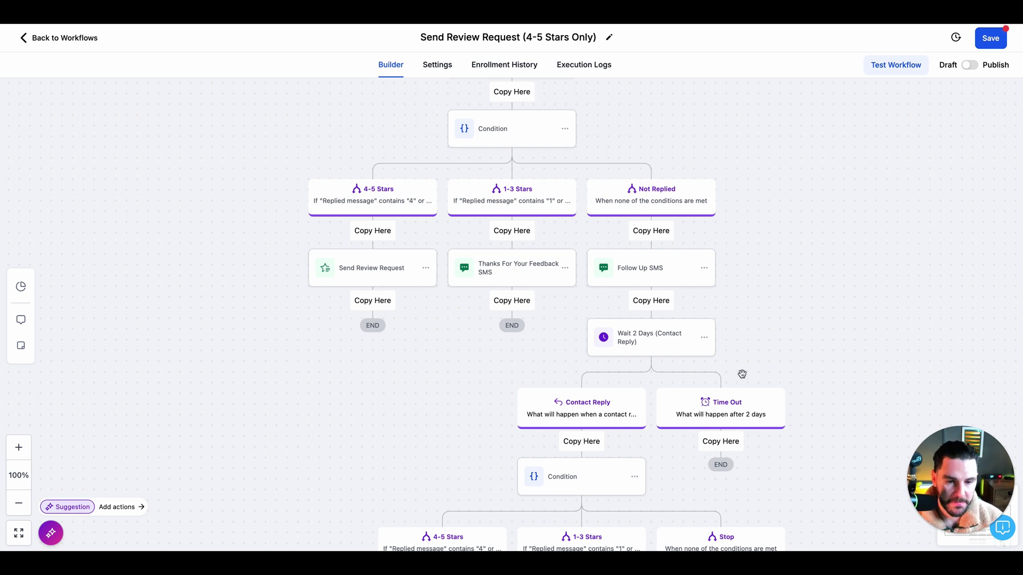
click(983, 41)
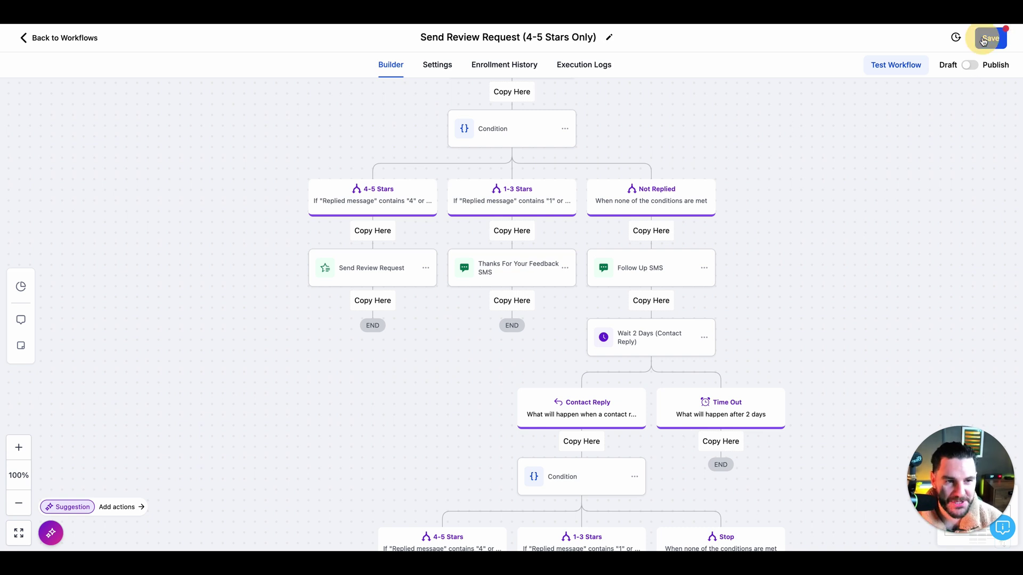